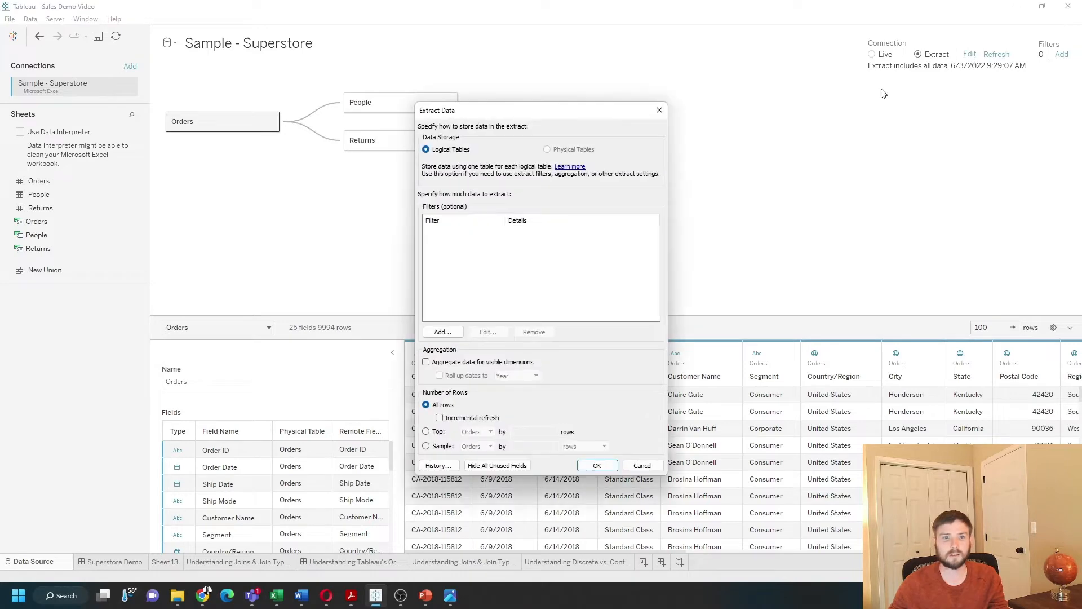
Add an extract filter on the Region field that keeps only North and Southeast, and close the extract settings
{"action": "left_click", "coordinate": [442, 332]}
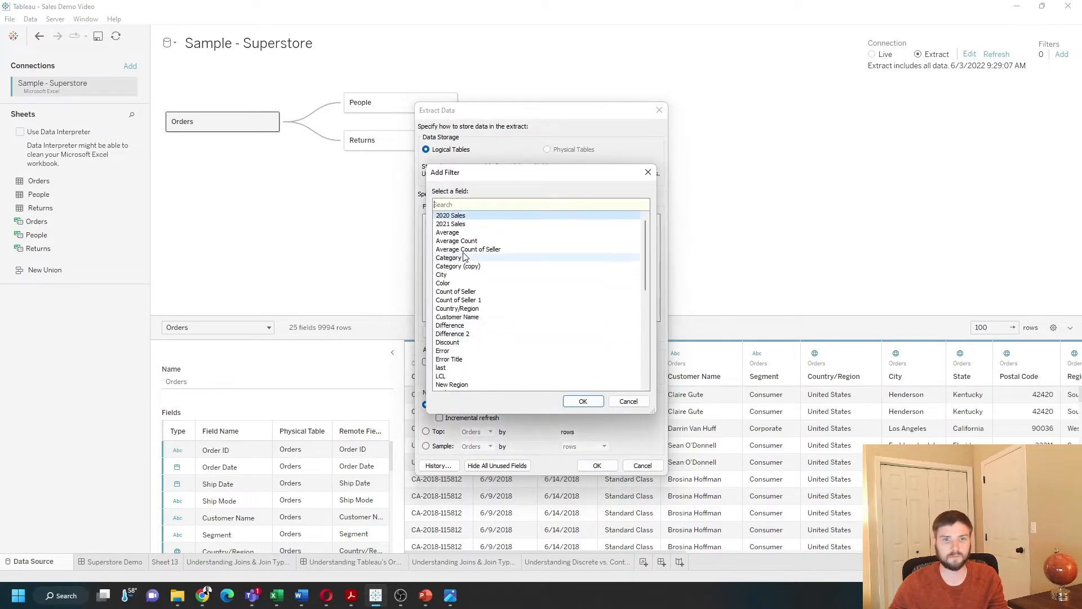
{"action": "type", "text": "reg"}
{"action": "left_click", "coordinate": [461, 233]}
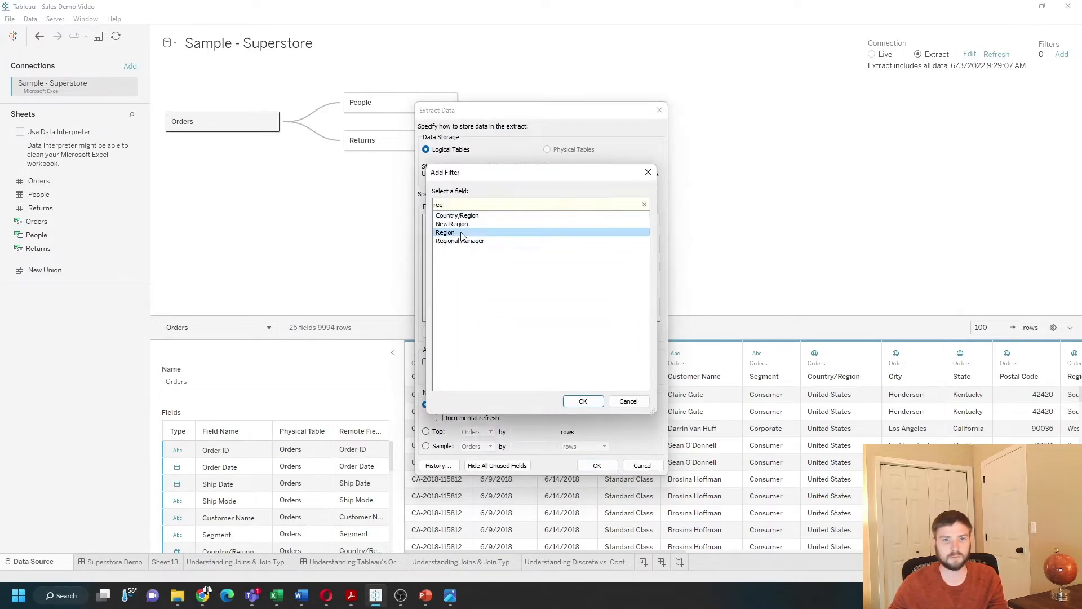
{"action": "left_click", "coordinate": [583, 401]}
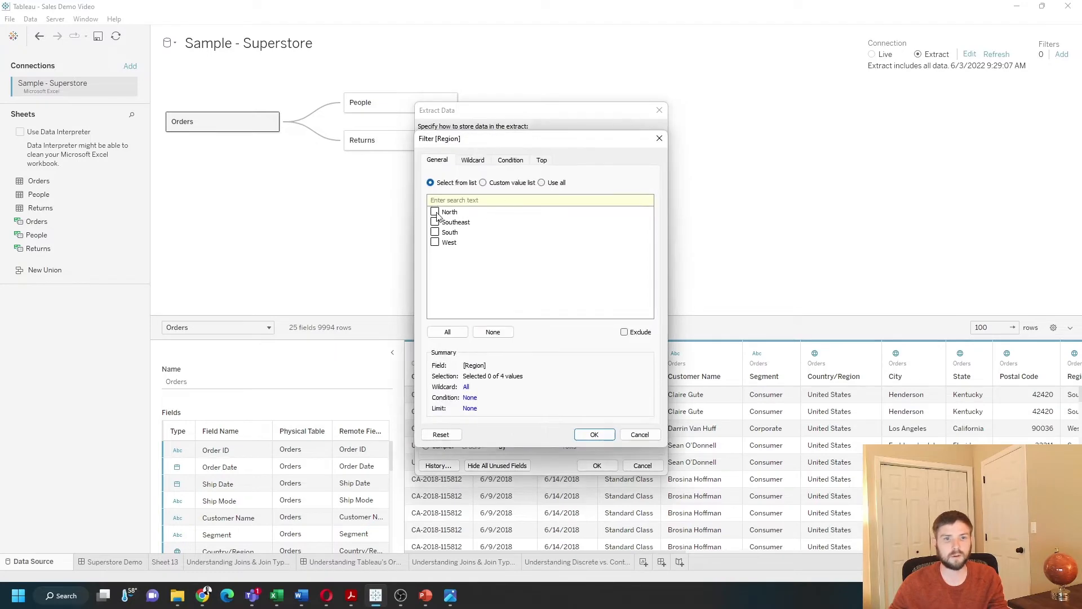
{"action": "left_click", "coordinate": [434, 212]}
{"action": "left_click", "coordinate": [435, 222]}
{"action": "left_click", "coordinate": [595, 436]}
{"action": "left_click", "coordinate": [627, 464]}
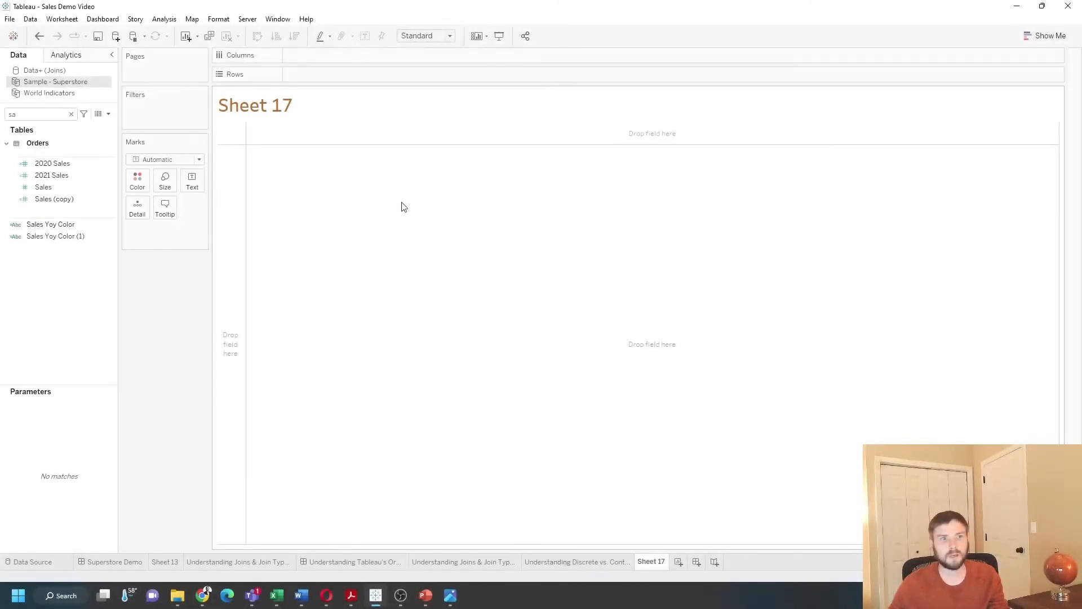
Search the data fields for "reg" and place Region on the rows of Sheet 17
{"action": "left_click", "coordinate": [71, 113]}
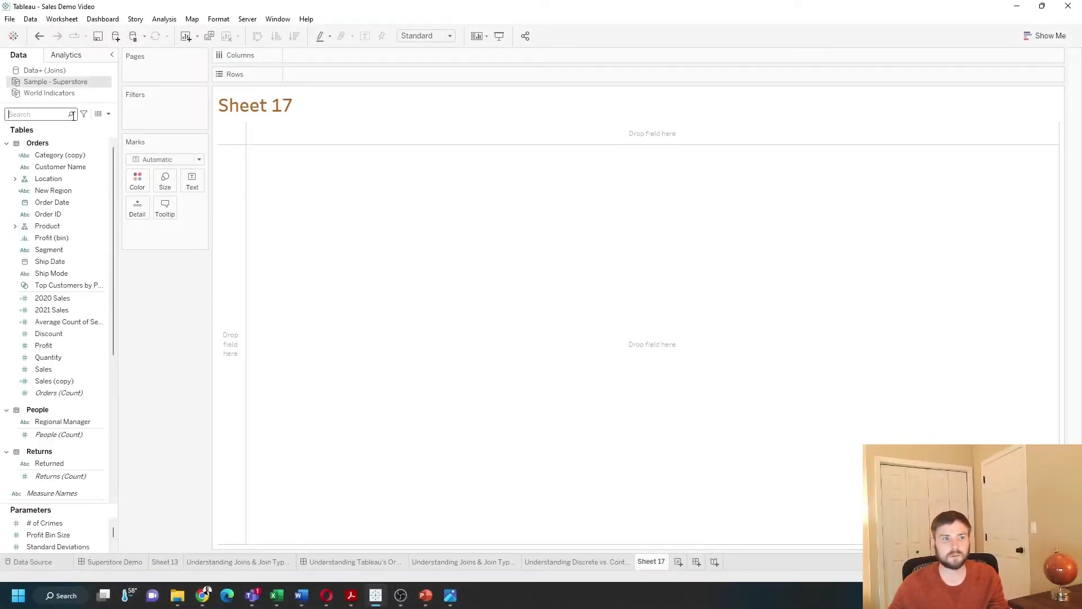
{"action": "type", "text": "reg"}
{"action": "left_click_drag", "start_coordinate": [54, 178], "coordinate": [377, 77]}
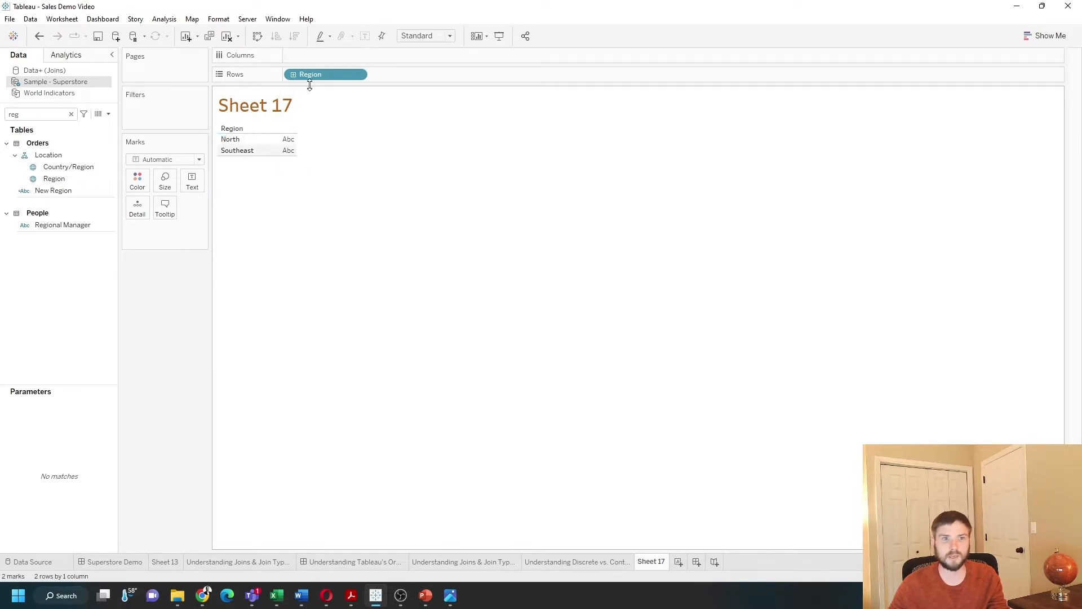
{"action": "left_click_drag", "start_coordinate": [310, 75], "coordinate": [163, 113]}
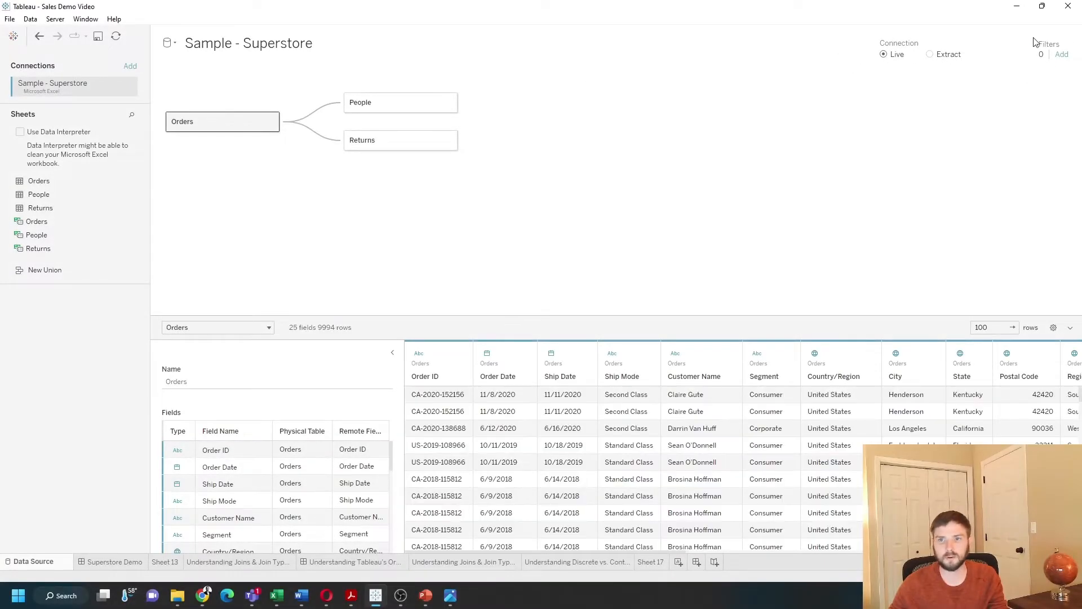
Add a data source filter on Region that keeps North and Southeast
{"action": "left_click", "coordinate": [1062, 55]}
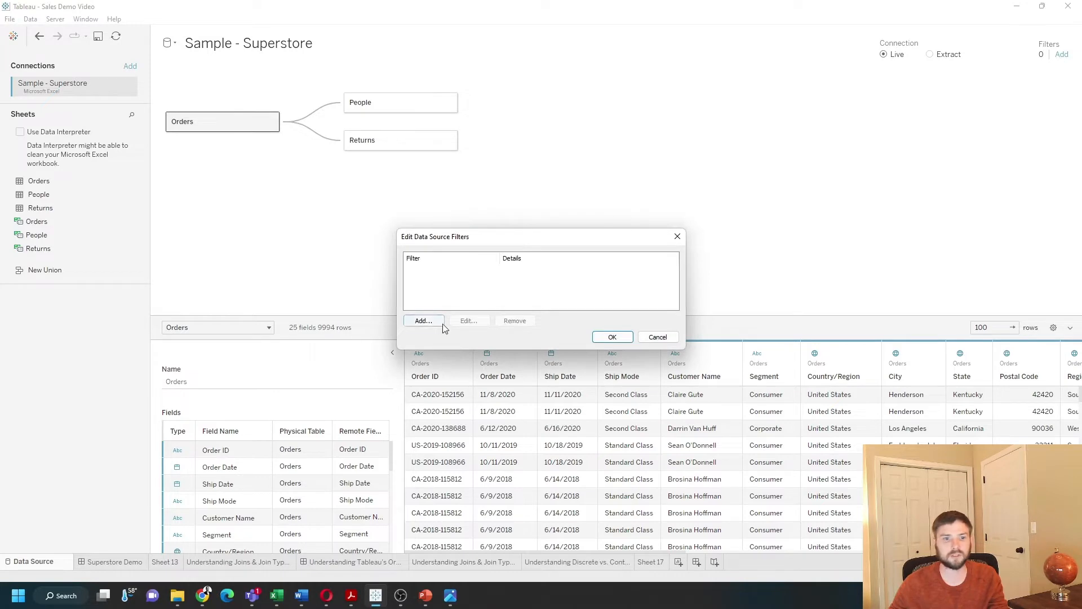
{"action": "left_click", "coordinate": [424, 321]}
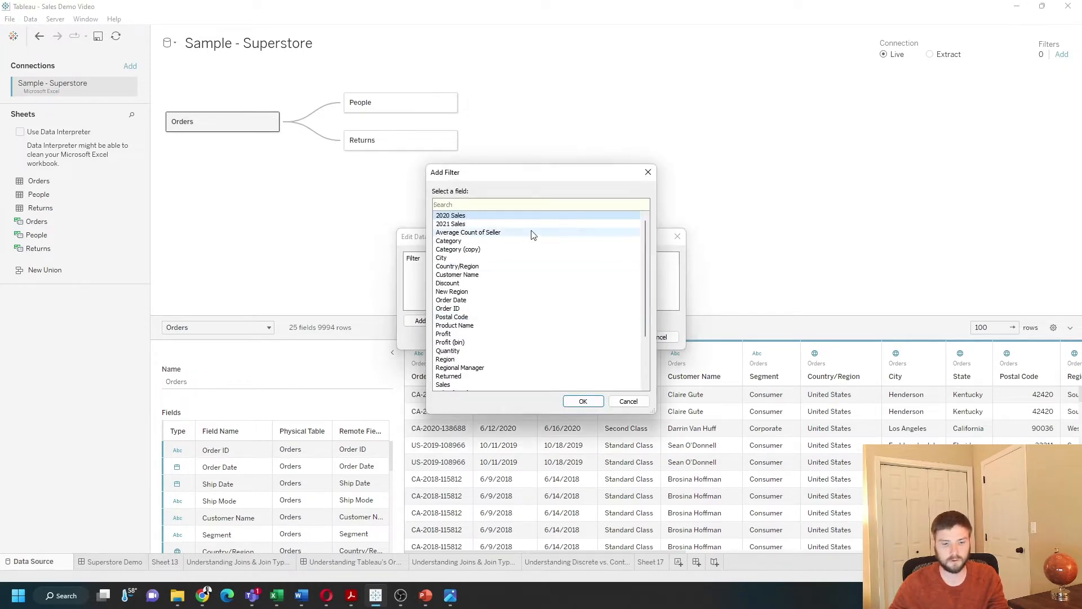
{"action": "type", "text": "reg"}
{"action": "left_click", "coordinate": [472, 233]}
{"action": "double_click", "coordinate": [473, 234]}
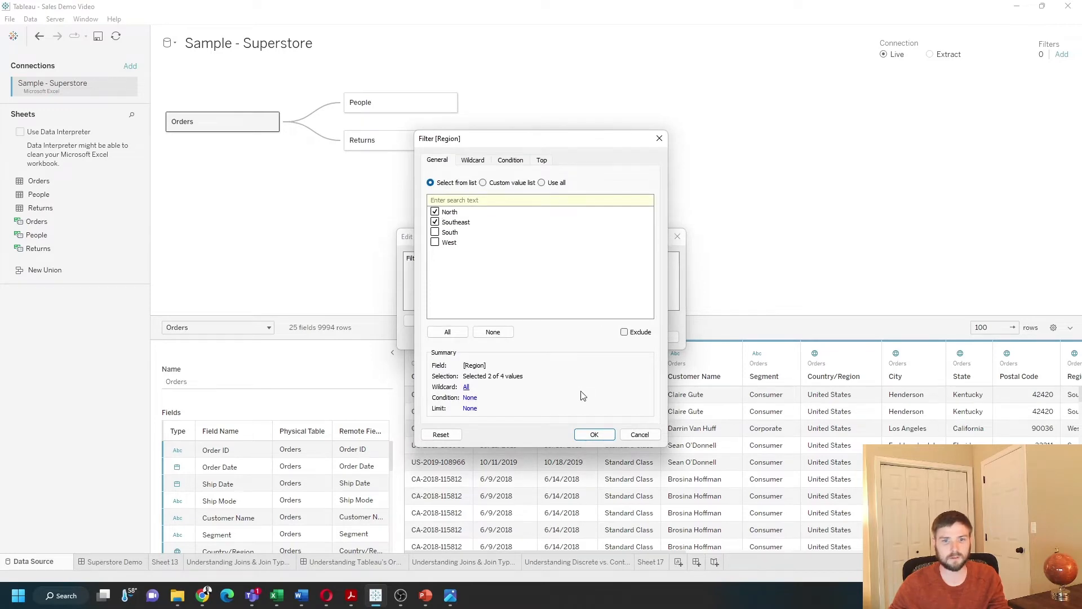
{"action": "left_click", "coordinate": [595, 435]}
{"action": "left_click", "coordinate": [617, 339]}
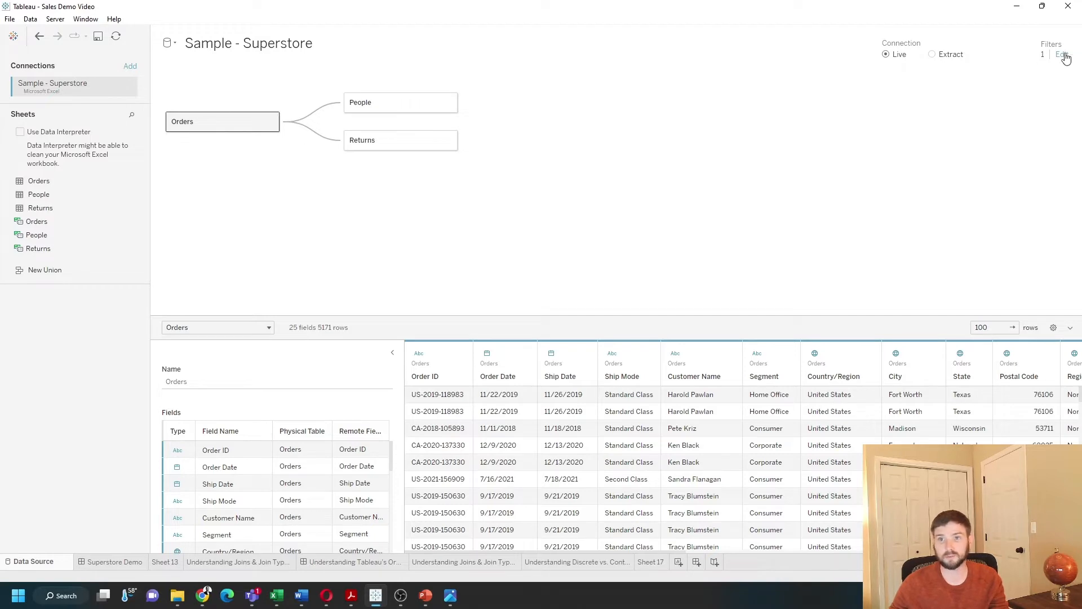
Filter Region on Sheet 17 to Southeast only and put Region back on the rows
{"action": "left_click", "coordinate": [651, 563]}
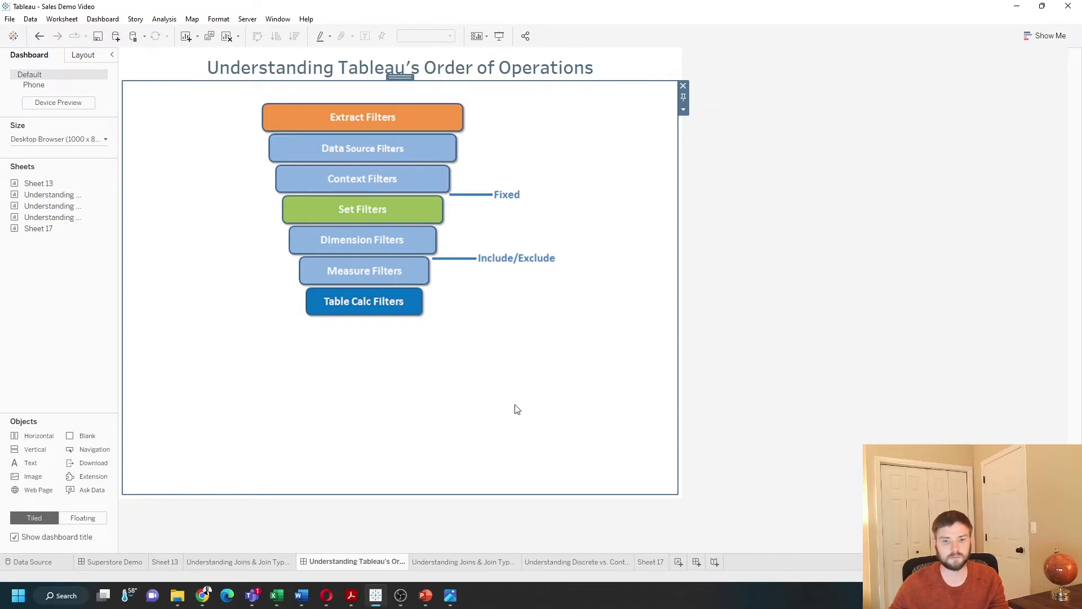
{"action": "left_click", "coordinate": [650, 562]}
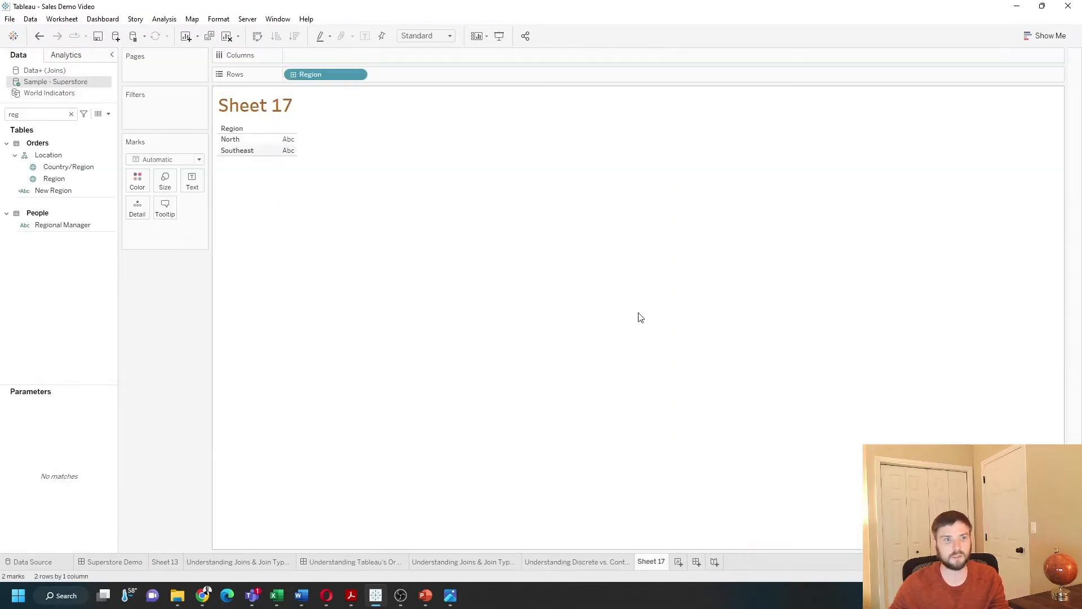
{"action": "left_click", "coordinate": [71, 114]}
{"action": "type", "text": "r"}
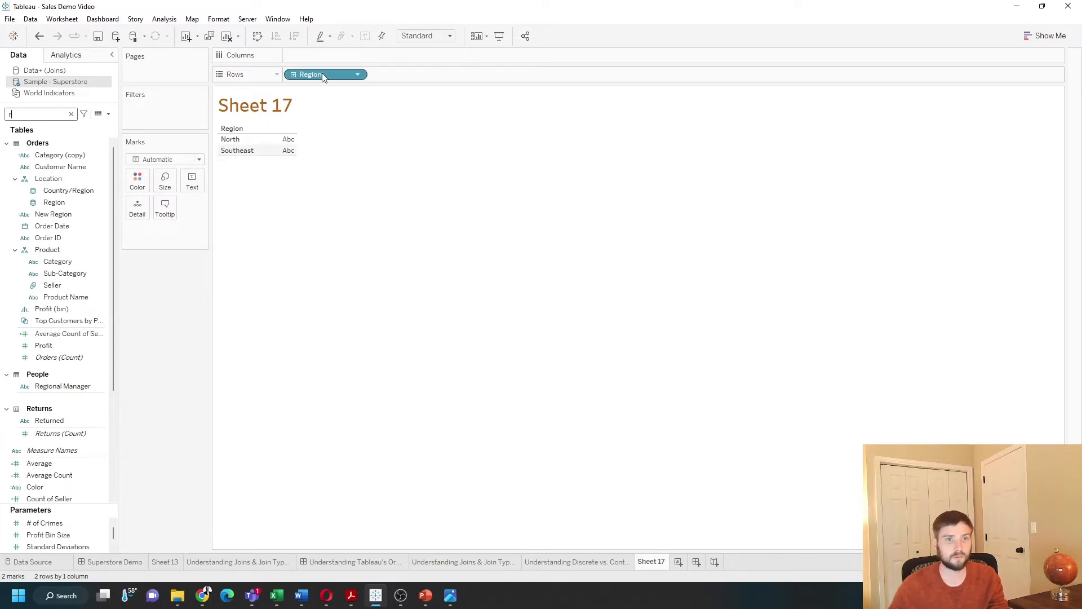
{"action": "left_click_drag", "start_coordinate": [322, 72], "coordinate": [165, 116]}
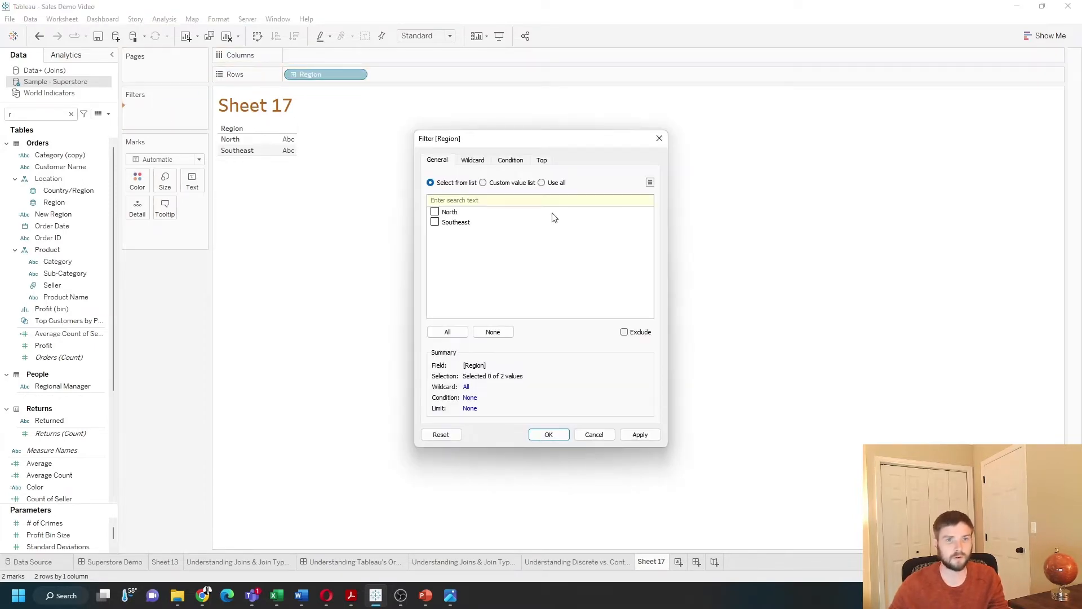
{"action": "left_click", "coordinate": [437, 223]}
{"action": "left_click", "coordinate": [640, 435]}
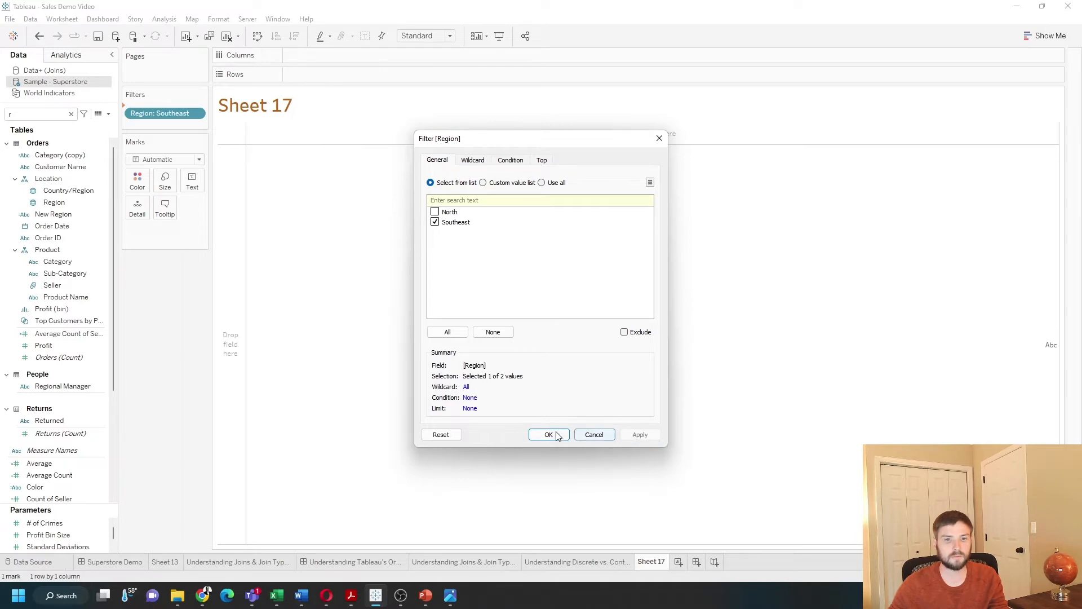
{"action": "left_click", "coordinate": [548, 435]}
{"action": "left_click_drag", "start_coordinate": [160, 110], "coordinate": [314, 76]}
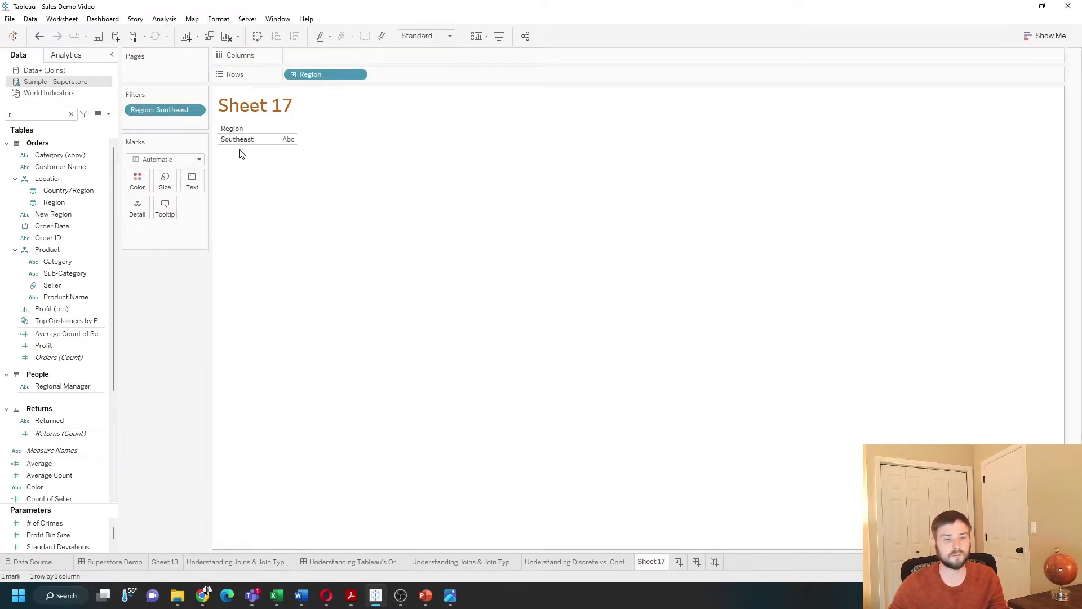
Find the Sales field and add a filter on its sum, accepting the default range of values
{"action": "double_click", "coordinate": [48, 115]}
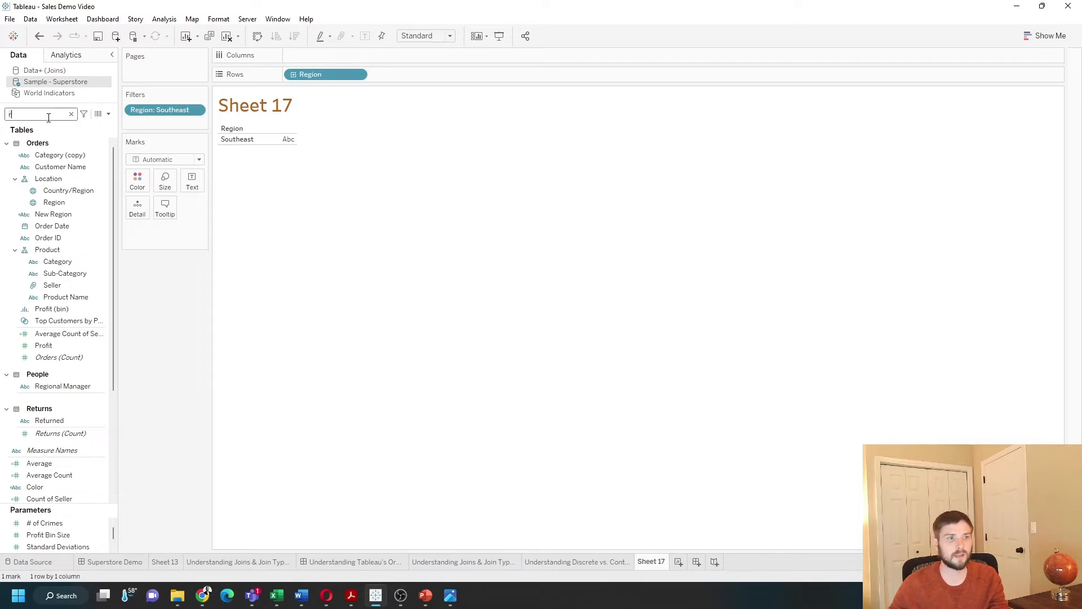
{"action": "type", "text": "sa"}
{"action": "left_click_drag", "start_coordinate": [80, 187], "coordinate": [181, 125]}
{"action": "double_click", "coordinate": [492, 234]}
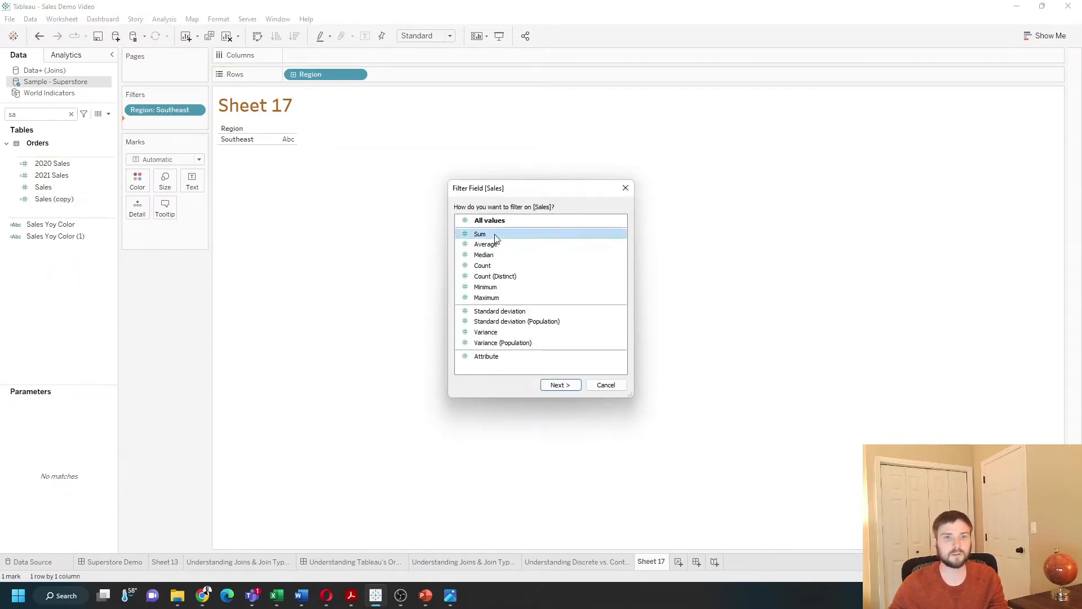
{"action": "left_click", "coordinate": [657, 377]}
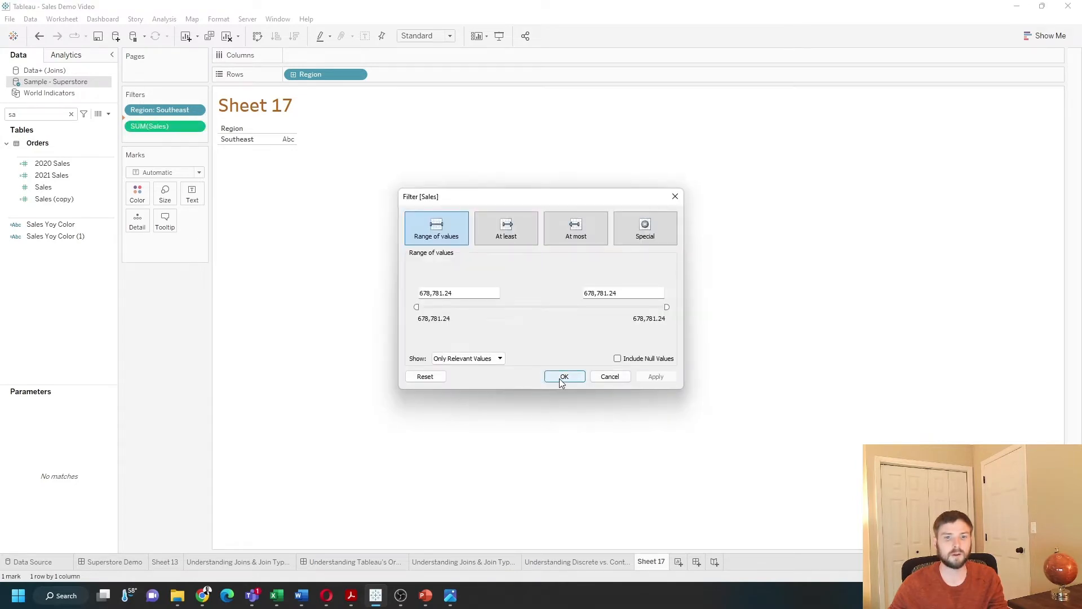
{"action": "left_click", "coordinate": [564, 377]}
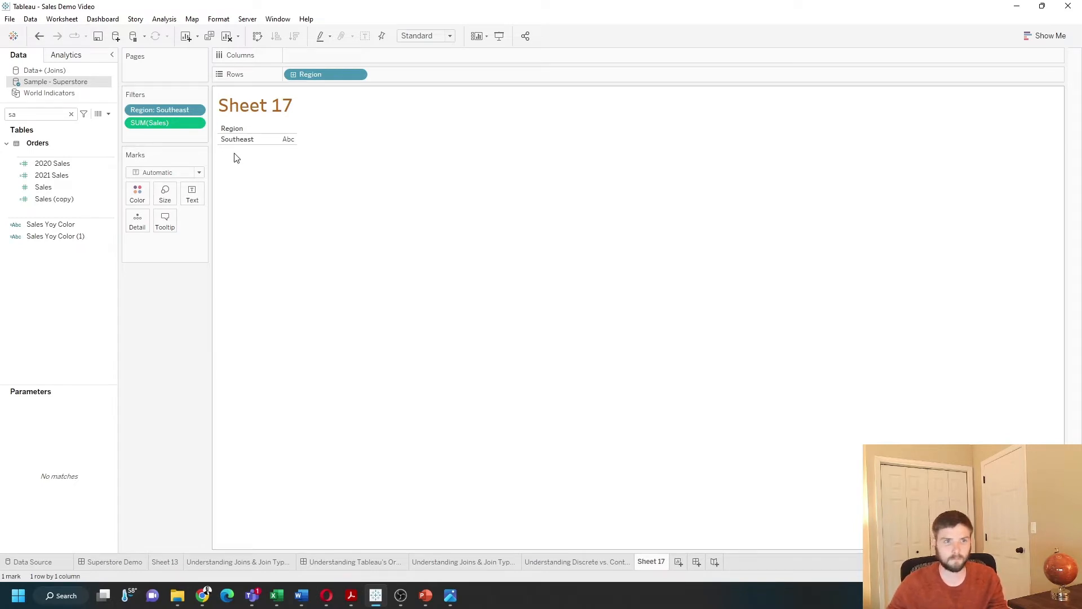
Show filter controls for Region and SUM(Sales), and set the Sales control to only relevant values
{"action": "left_click", "coordinate": [196, 112]}
{"action": "left_click", "coordinate": [194, 152]}
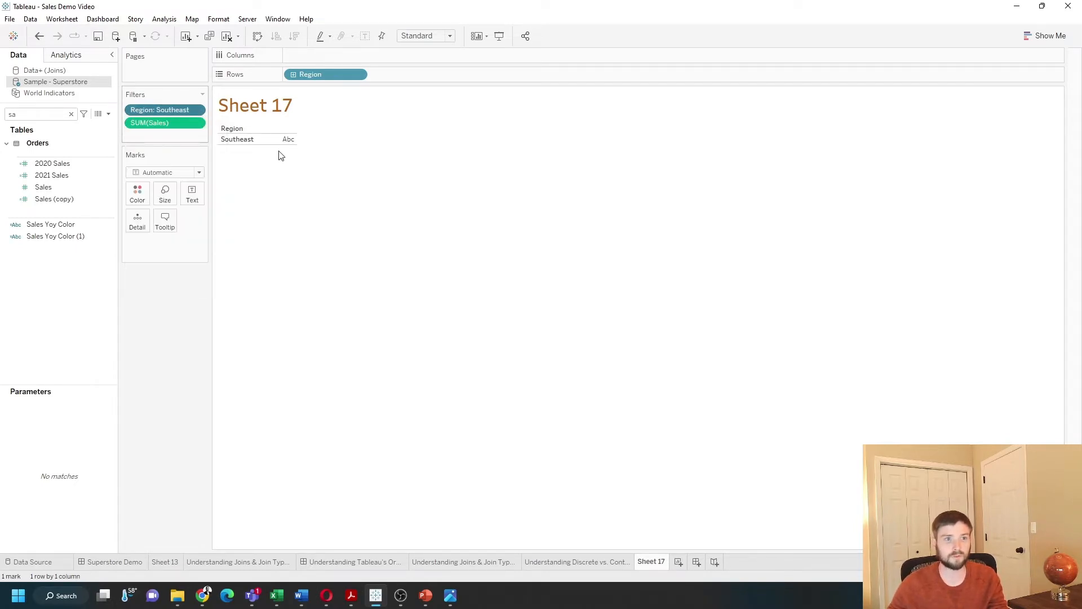
{"action": "left_click", "coordinate": [195, 123]}
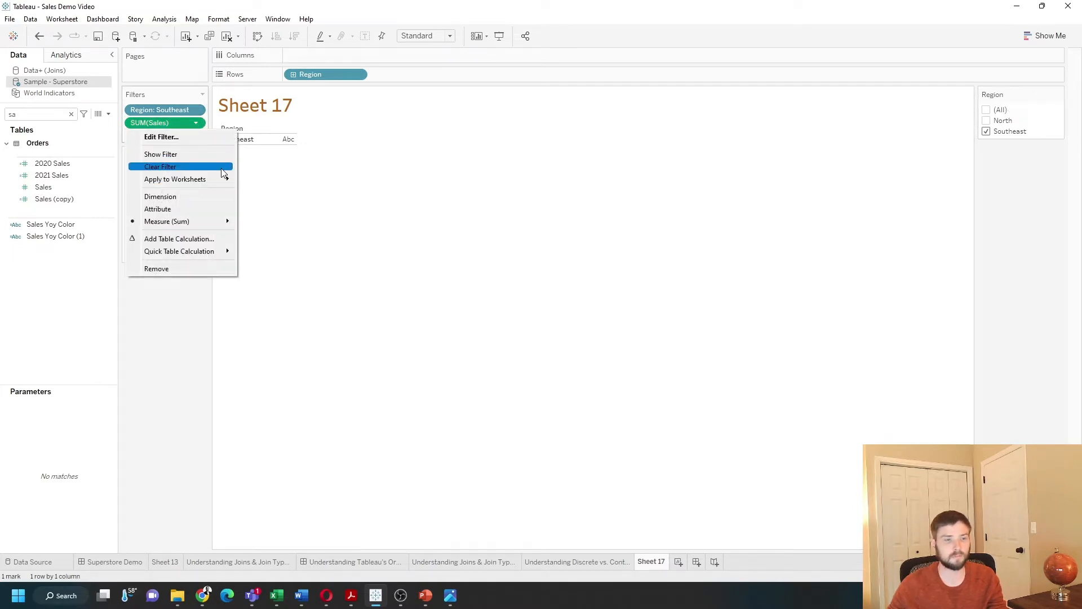
{"action": "left_click", "coordinate": [204, 159]}
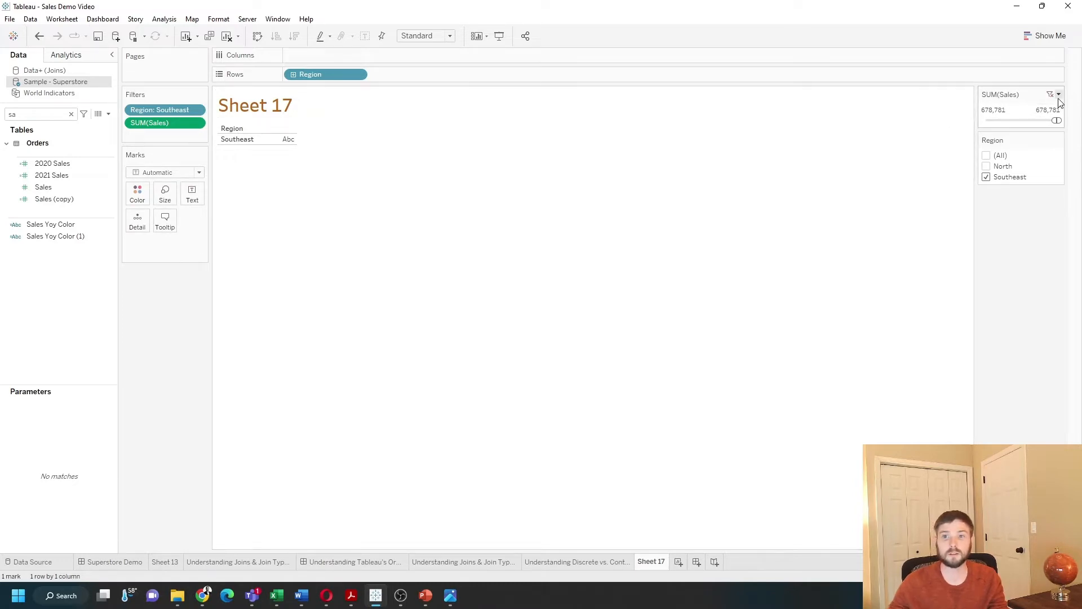
{"action": "left_click", "coordinate": [1059, 95]}
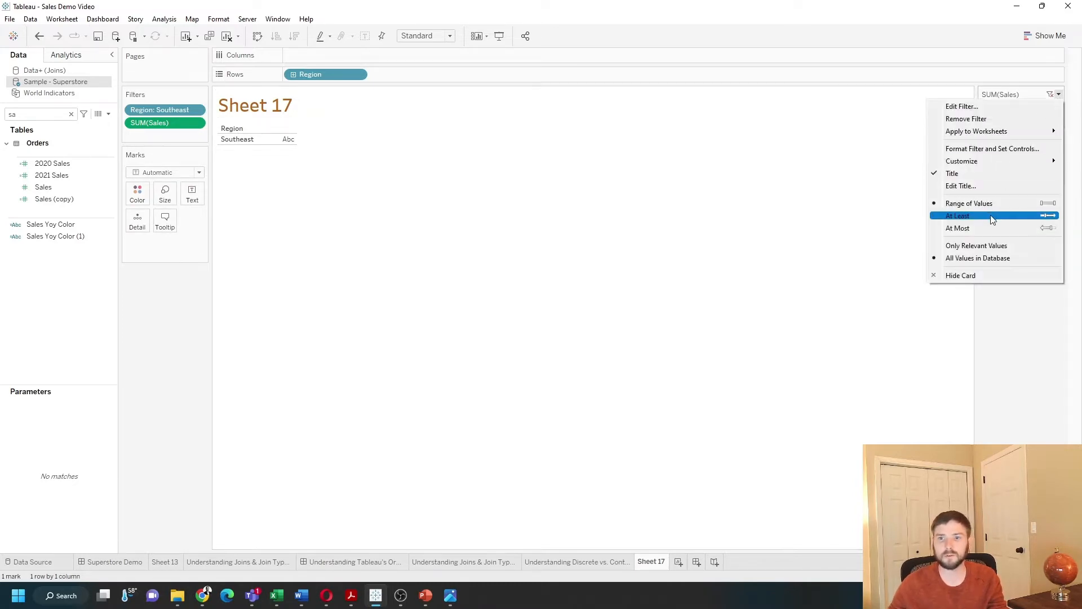
{"action": "left_click", "coordinate": [997, 247]}
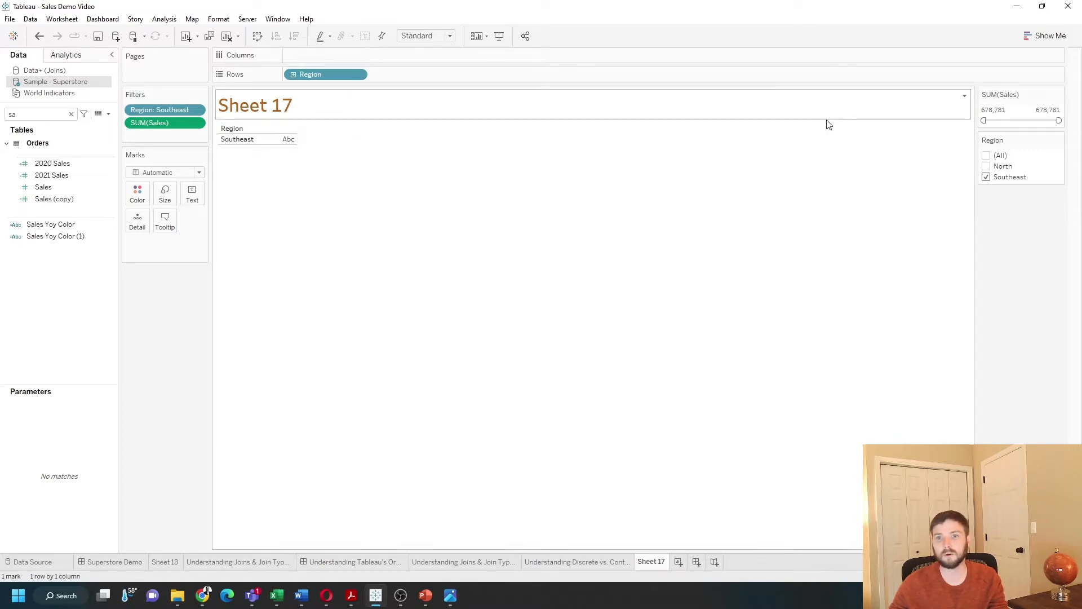
Edit the sheet's Region filter to include North as well as Southeast
{"action": "left_click", "coordinate": [201, 110]}
{"action": "left_click", "coordinate": [163, 121]}
{"action": "left_click", "coordinate": [435, 212]}
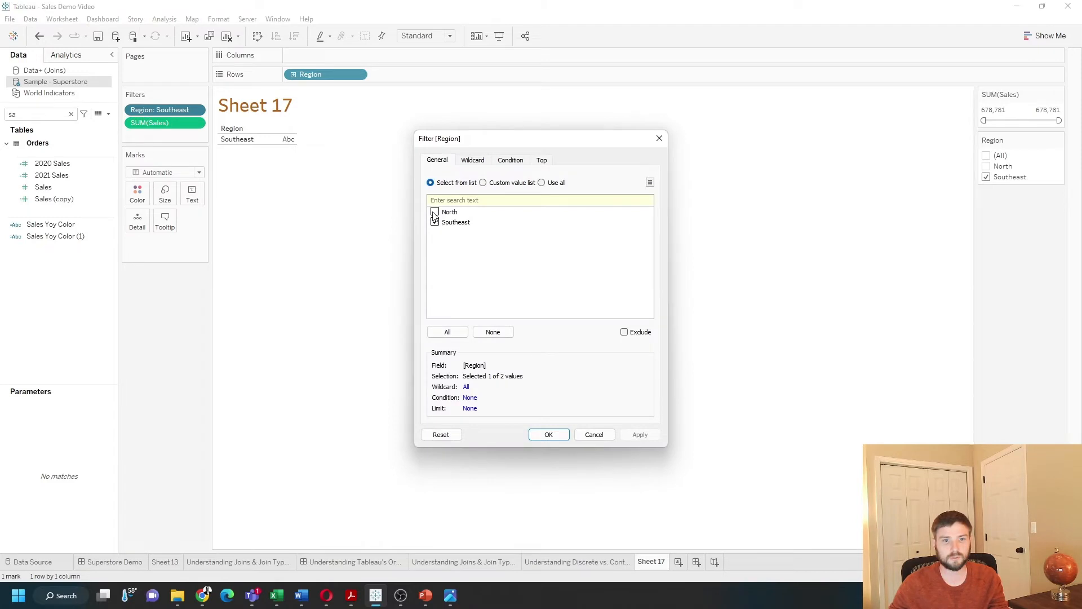
{"action": "left_click", "coordinate": [637, 437]}
{"action": "left_click", "coordinate": [548, 434]}
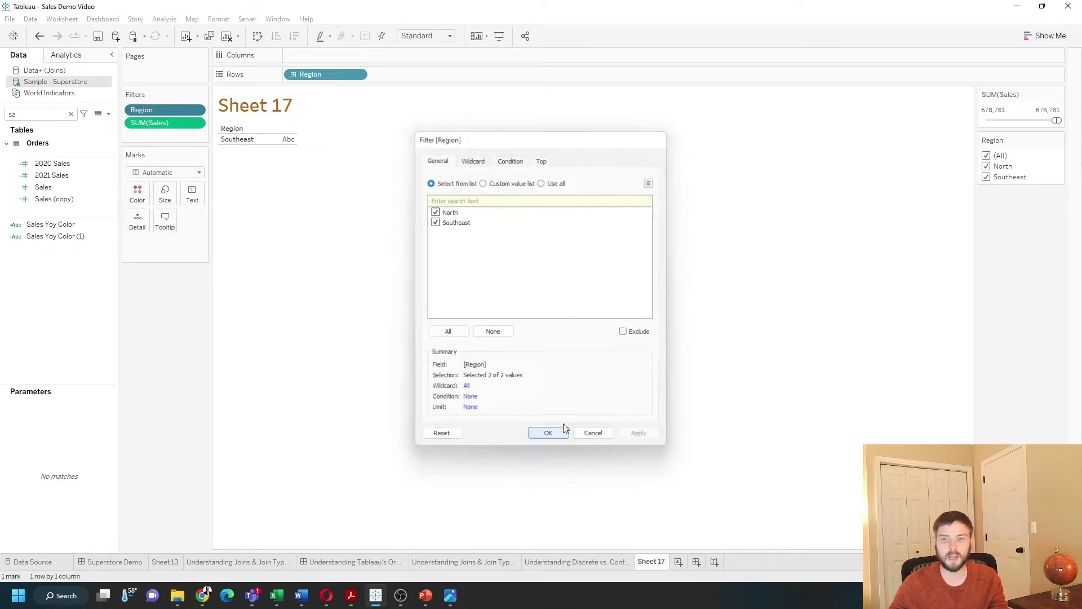
Keep the SUM(Sales) filter as a range of values and lower its minimum to 501,240
{"action": "left_click", "coordinate": [1060, 97]}
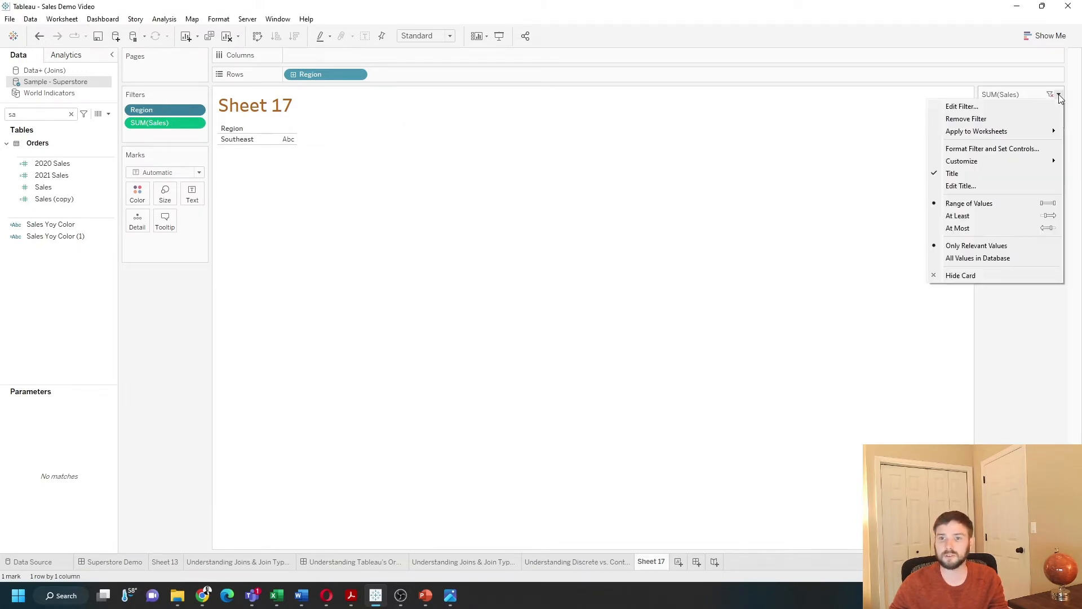
{"action": "left_click", "coordinate": [1015, 205]}
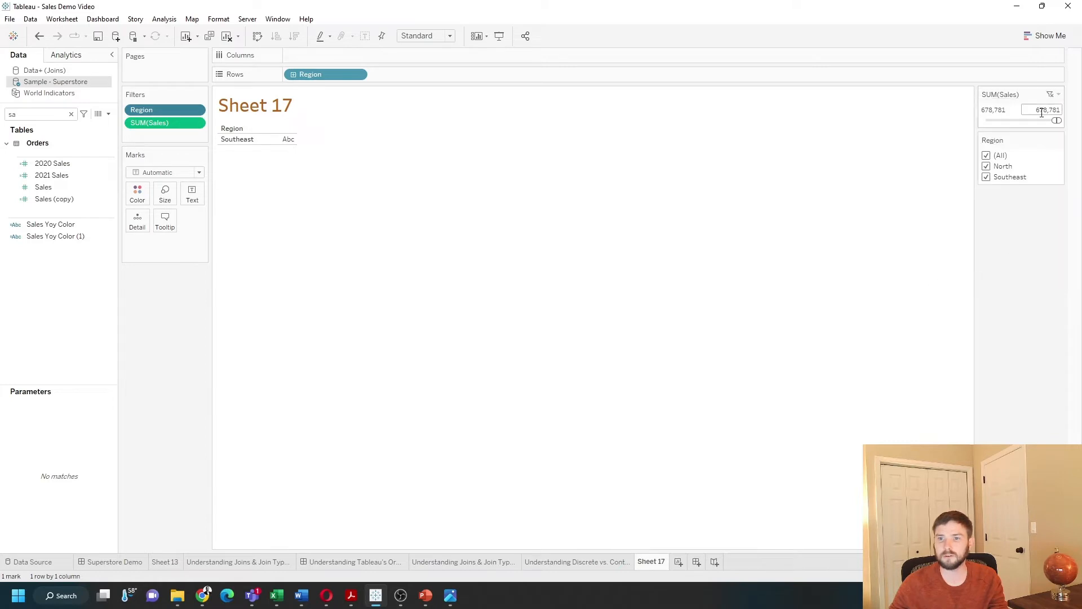
{"action": "left_click_drag", "start_coordinate": [1052, 120], "coordinate": [925, 121]}
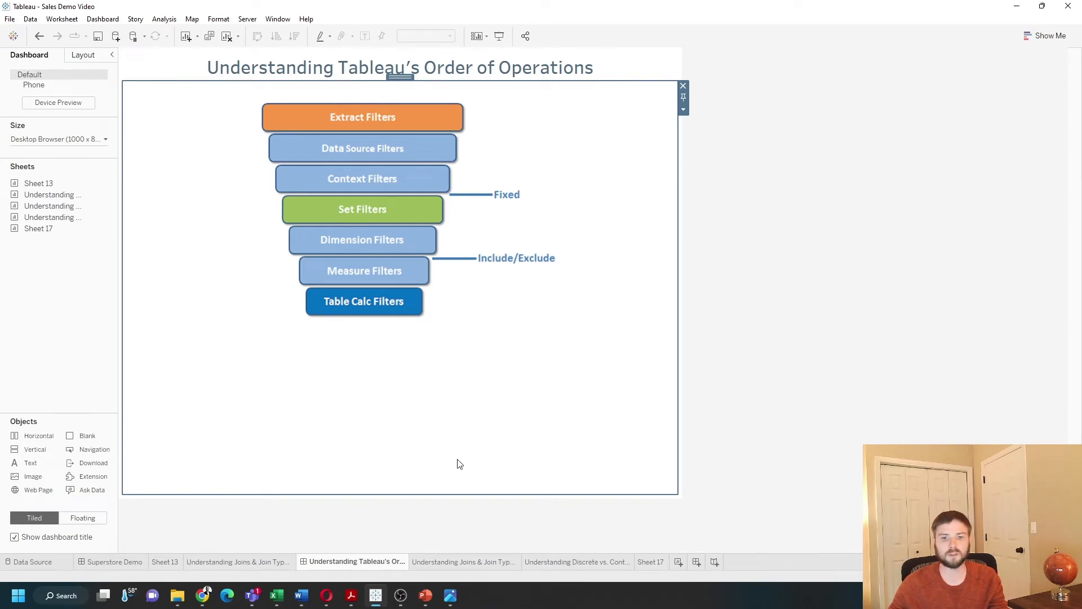
Return to Sheet 17 and create a calculated field named Index with the formula index()
{"action": "left_click", "coordinate": [652, 562]}
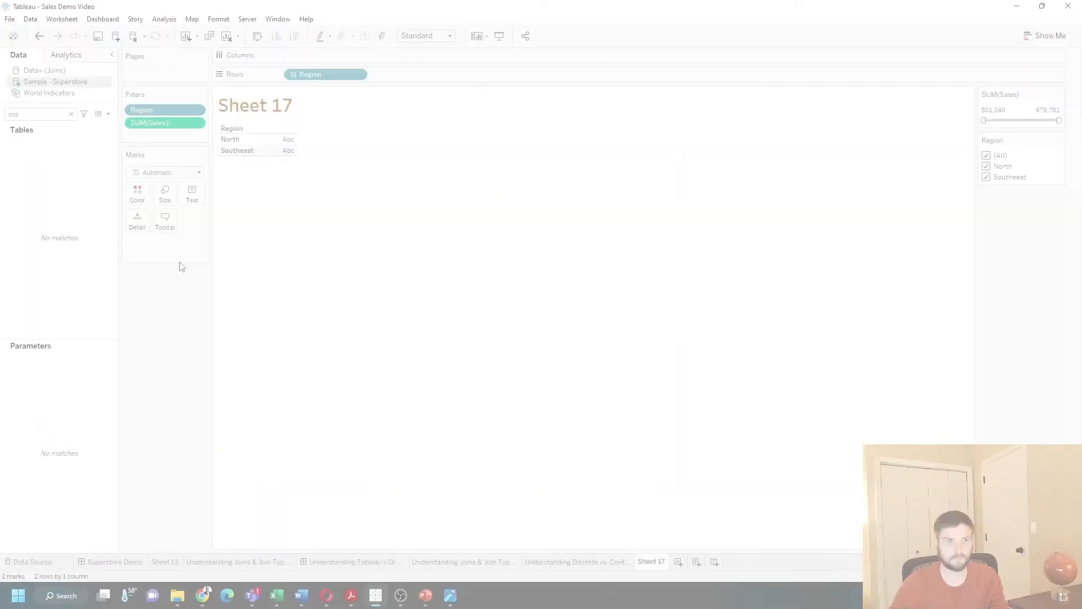
{"action": "left_click", "coordinate": [109, 115]}
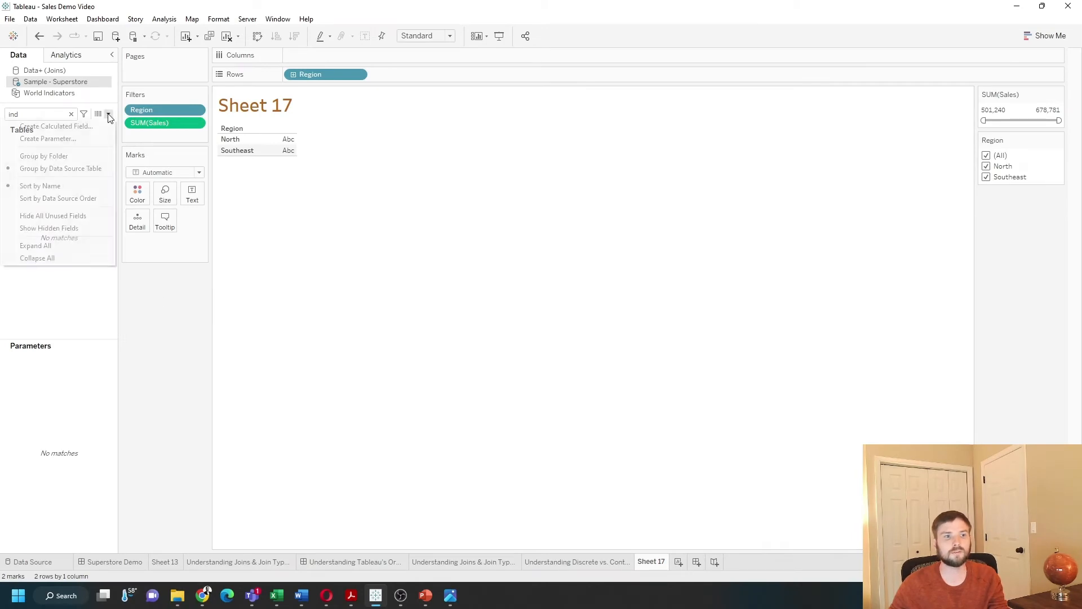
{"action": "left_click", "coordinate": [91, 125]}
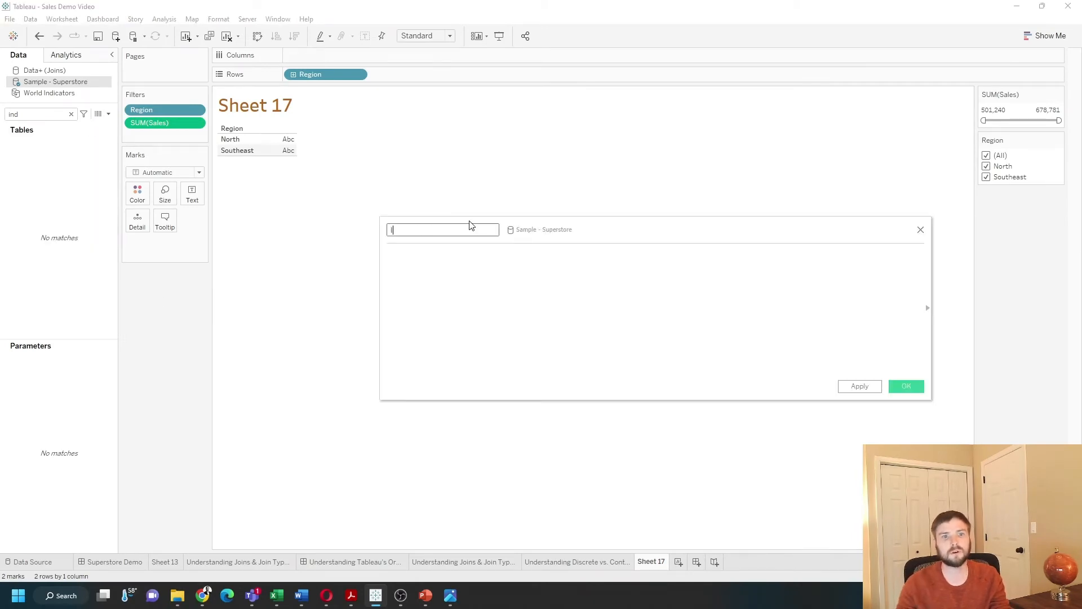
{"action": "type", "text": "Index"}
{"action": "key", "text": "Tab"}
{"action": "type", "text": "inde"}
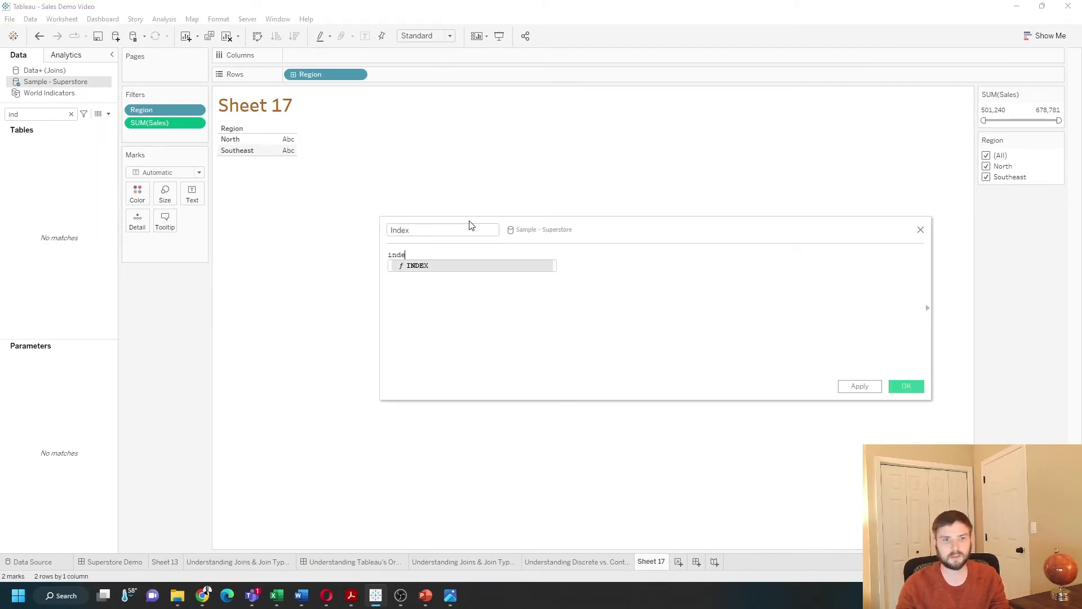
{"action": "type", "text": "x()"}
{"action": "left_click", "coordinate": [860, 388]}
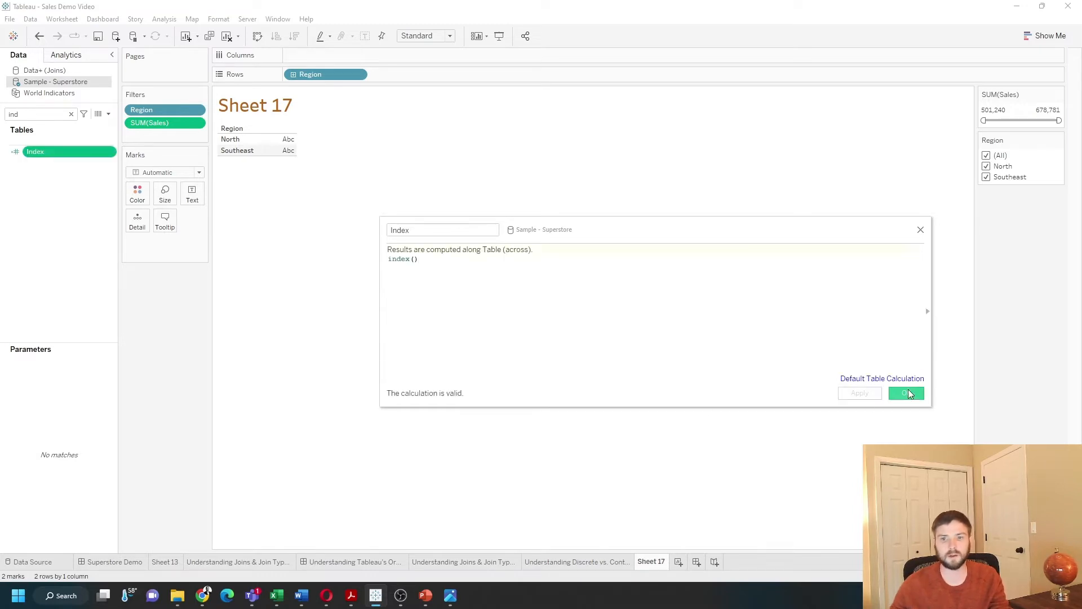
{"action": "left_click", "coordinate": [906, 389]}
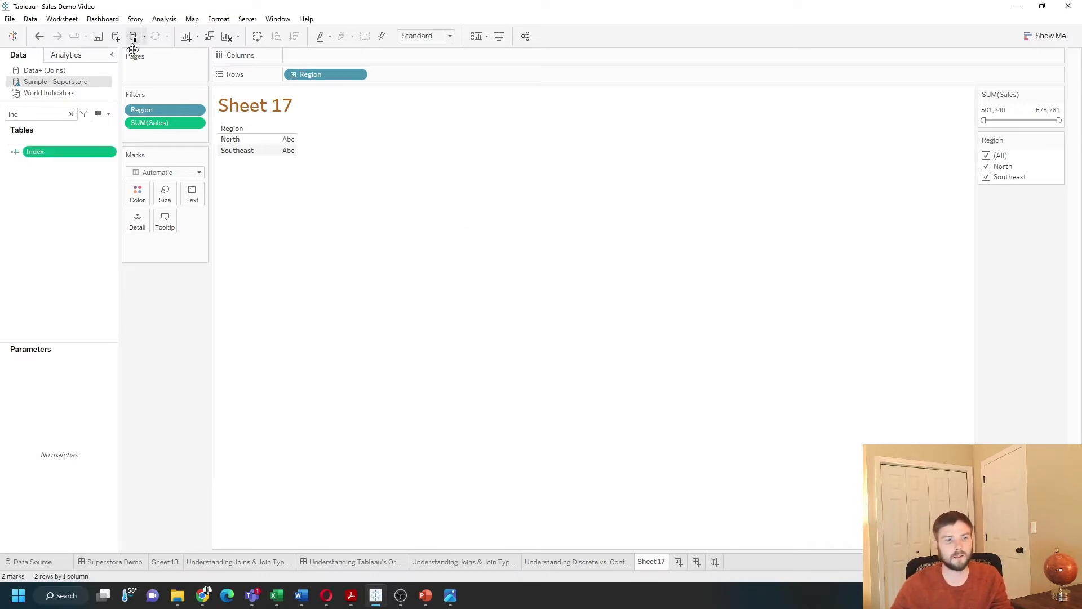
Show Index as the text of the region table and add an Index filter with a range of values from 1 to 1
{"action": "left_click_drag", "start_coordinate": [59, 152], "coordinate": [192, 194]}
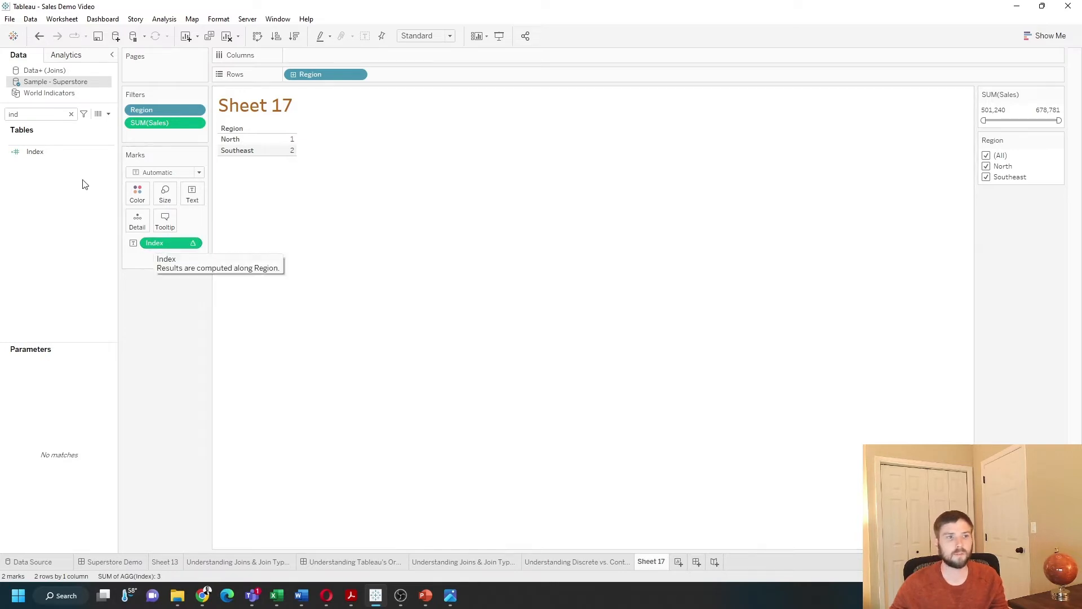
{"action": "left_click", "coordinate": [48, 153]}
{"action": "left_click_drag", "start_coordinate": [47, 152], "coordinate": [181, 141]}
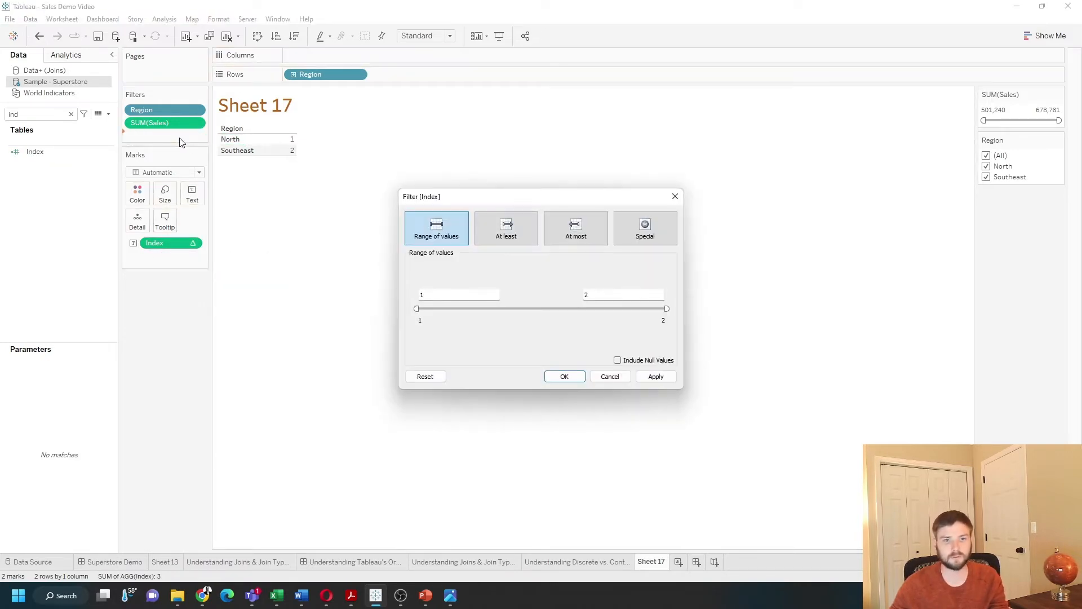
{"action": "type", "text": "12"}
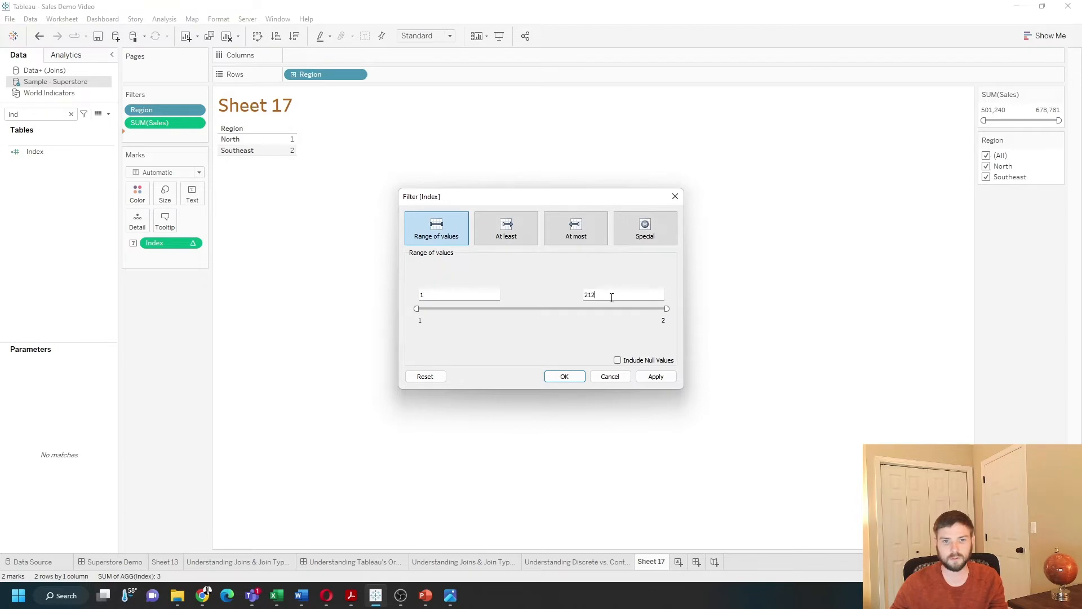
{"action": "type", "text": "1"}
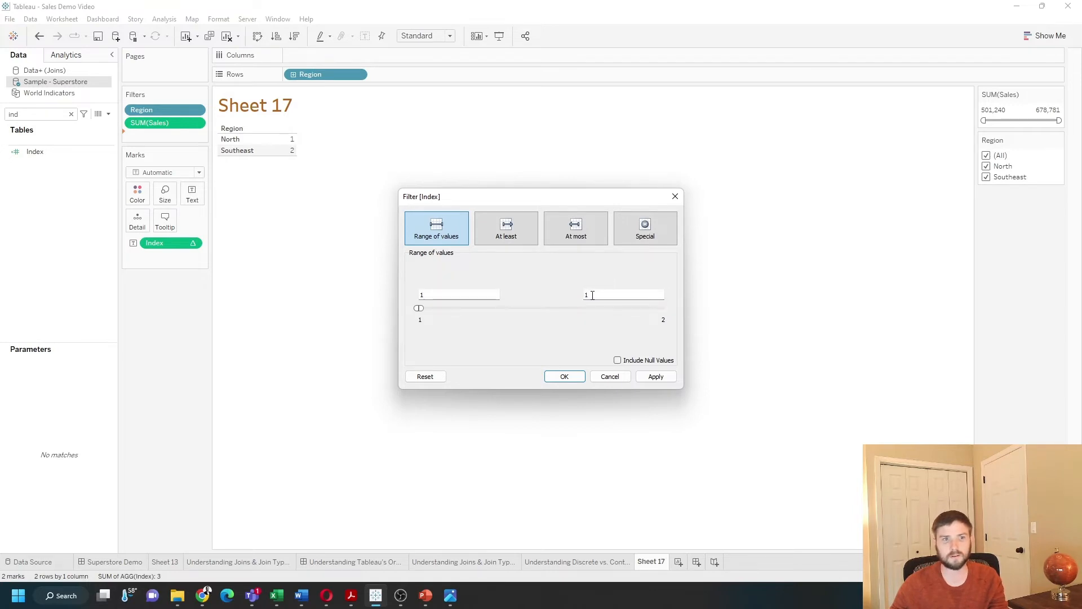
{"action": "left_click", "coordinate": [654, 376]}
{"action": "left_click", "coordinate": [564, 377]}
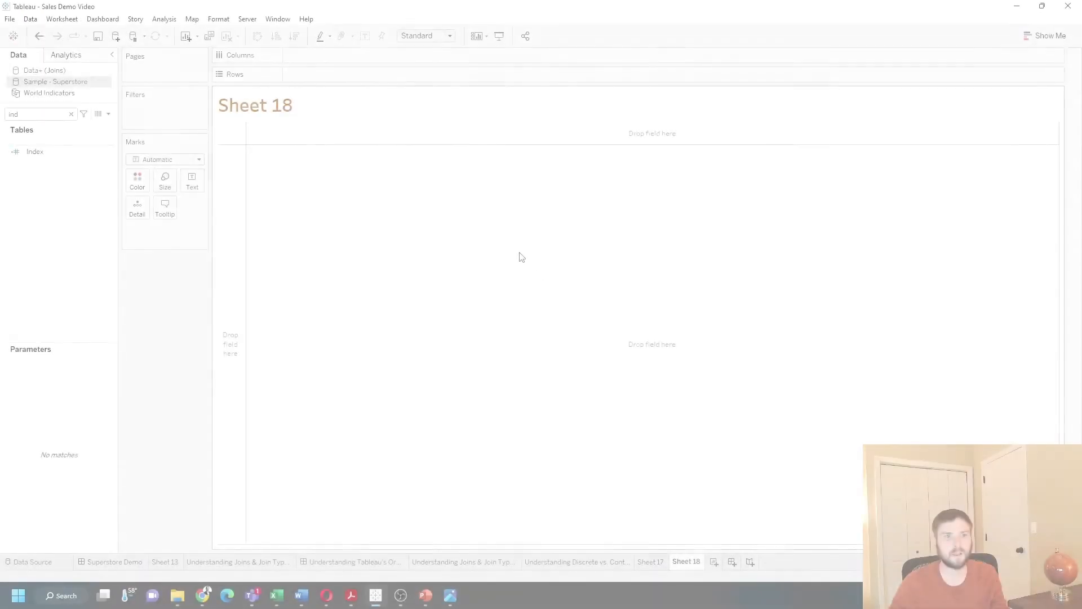
Build a table on Sheet 18 of Sales by State in rows, sorted descending by Sales
{"action": "double_click", "coordinate": [45, 114]}
{"action": "type", "text": "sta"}
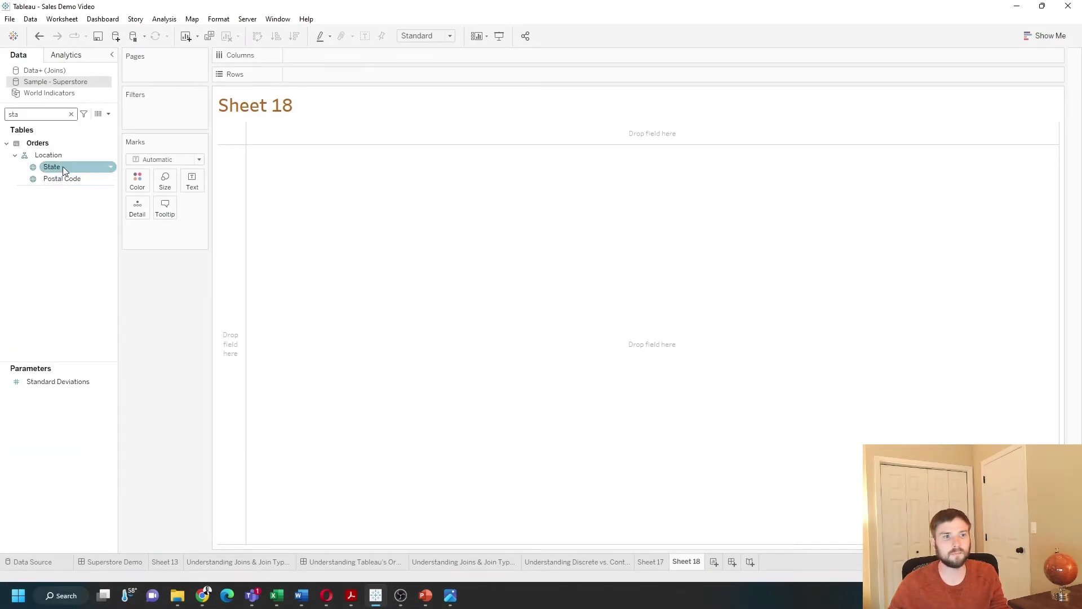
{"action": "left_click_drag", "start_coordinate": [62, 167], "coordinate": [408, 76]}
{"action": "double_click", "coordinate": [23, 114]}
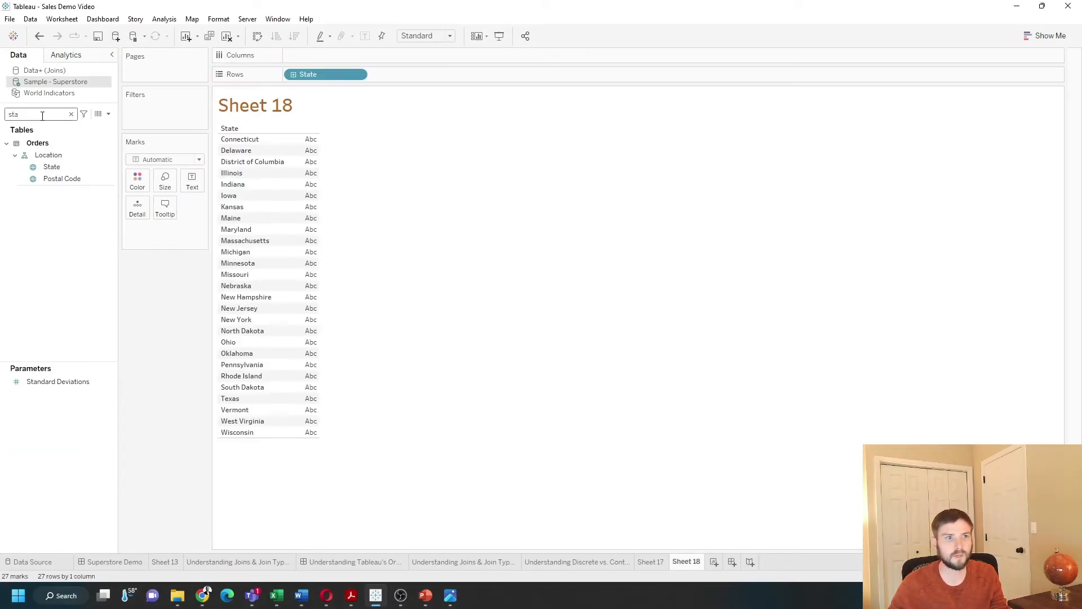
{"action": "type", "text": "sa"}
{"action": "left_click_drag", "start_coordinate": [67, 191], "coordinate": [257, 335]}
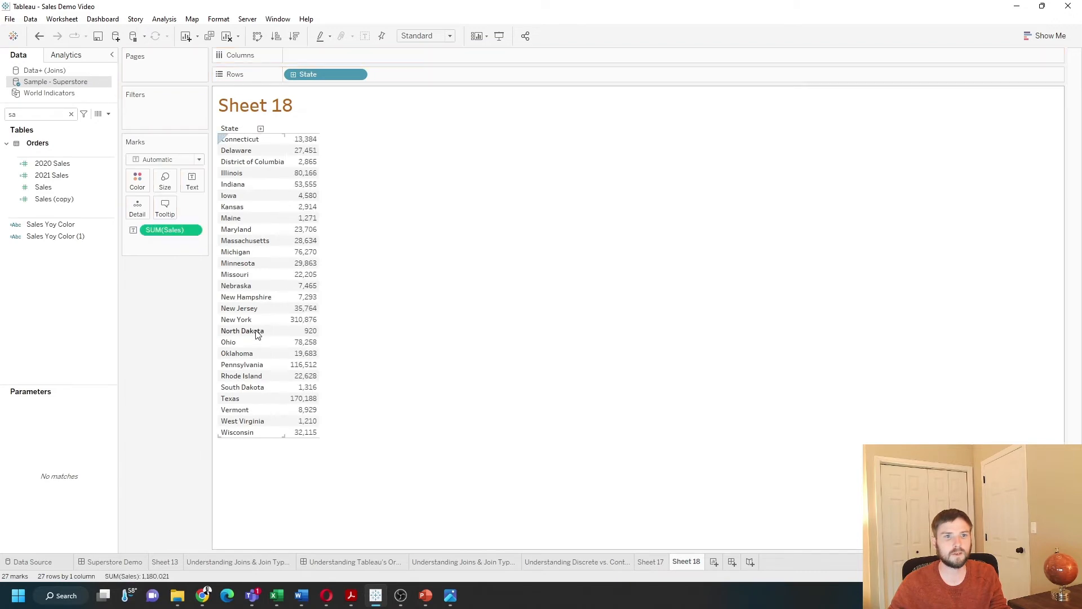
{"action": "left_click", "coordinate": [294, 36]}
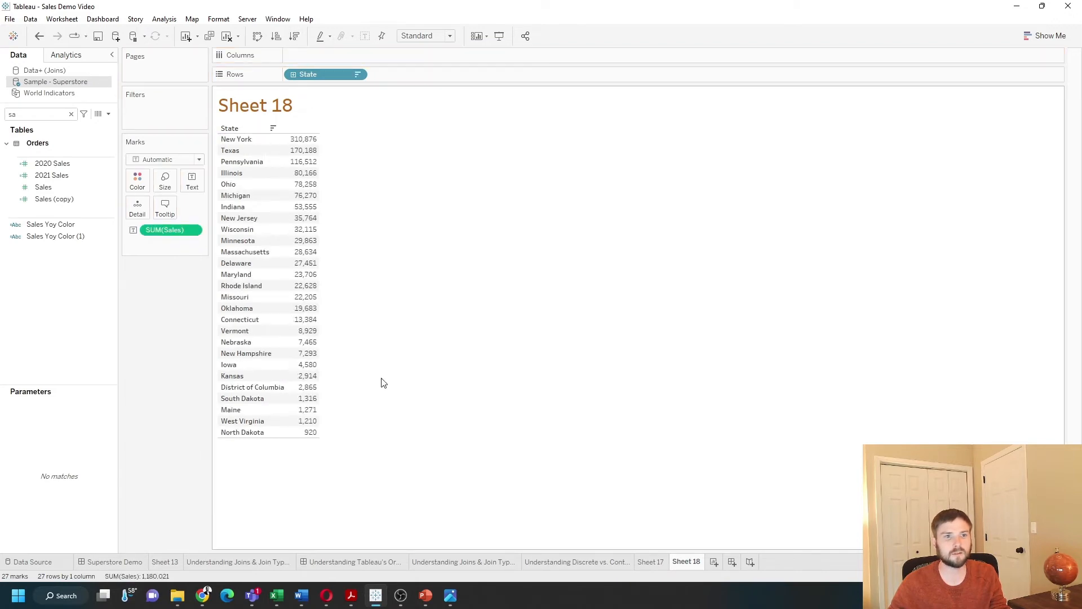
Add a State filter limited to the top 10 by sum of Sales
{"action": "double_click", "coordinate": [12, 114]}
{"action": "type", "text": "state"}
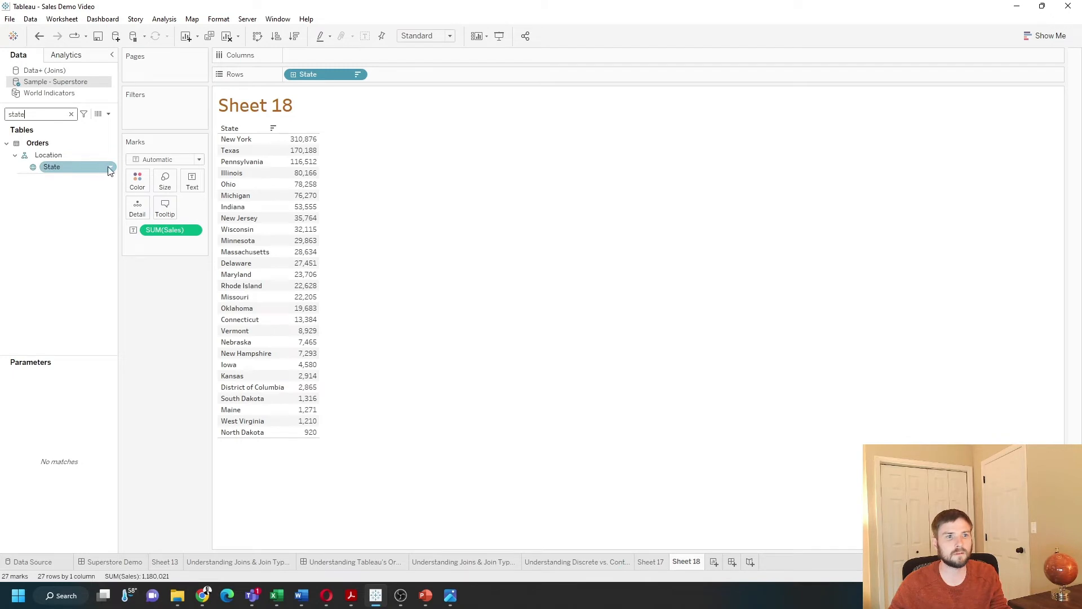
{"action": "left_click", "coordinate": [111, 168]}
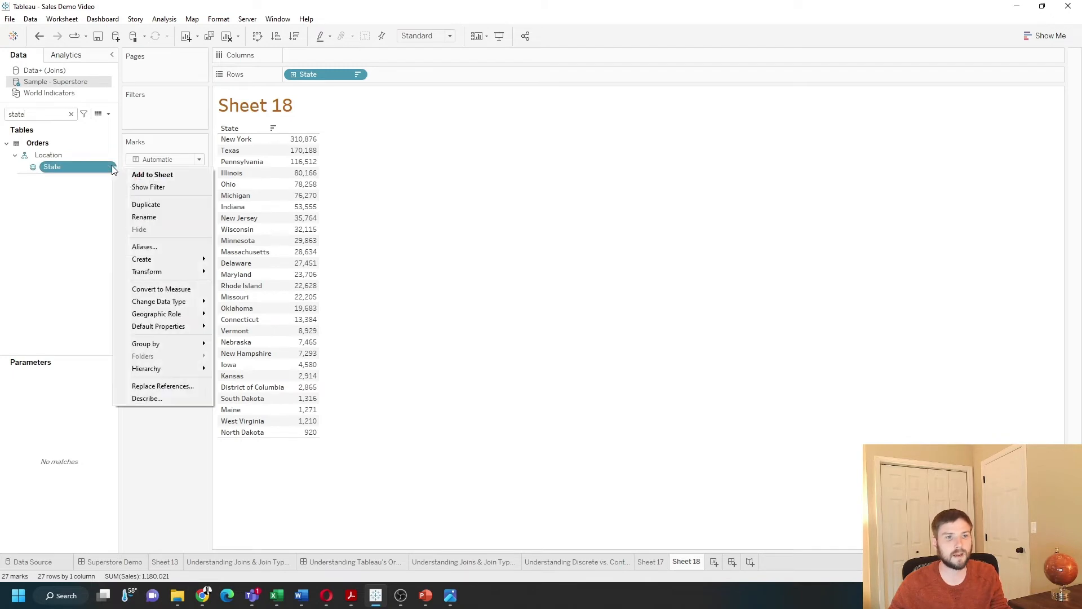
{"action": "left_click", "coordinate": [73, 168]}
{"action": "left_click_drag", "start_coordinate": [74, 168], "coordinate": [156, 116]}
{"action": "left_click", "coordinate": [543, 161]}
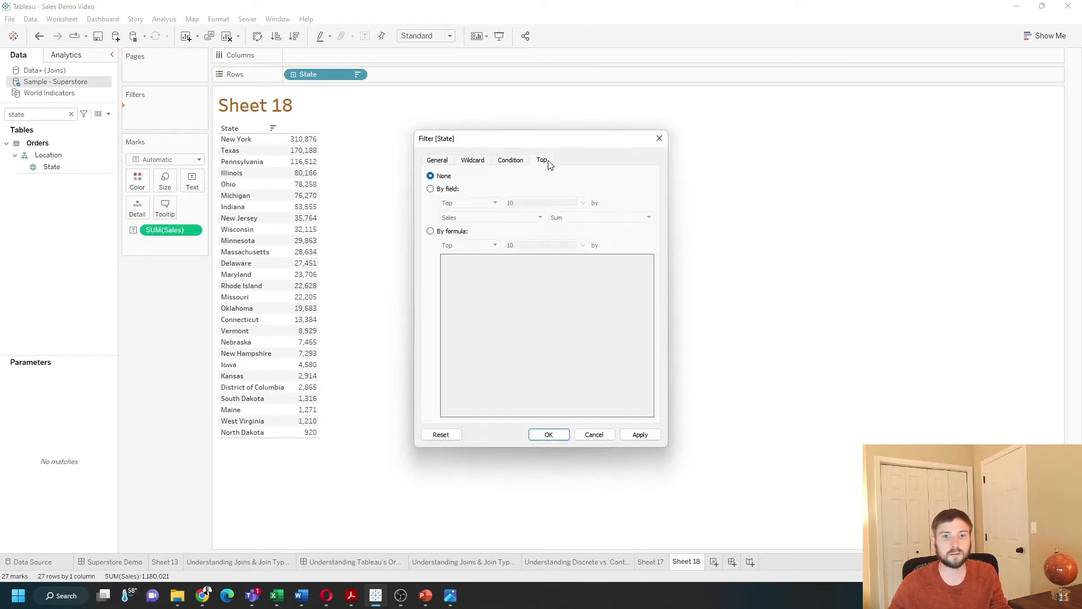
{"action": "left_click", "coordinate": [437, 189]}
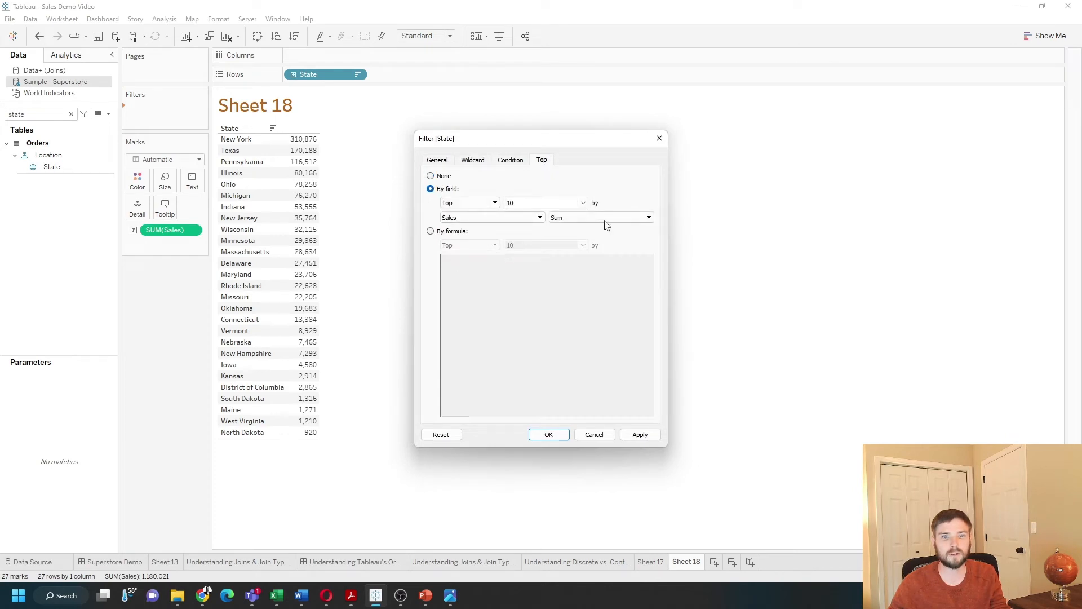
{"action": "left_click", "coordinate": [639, 435]}
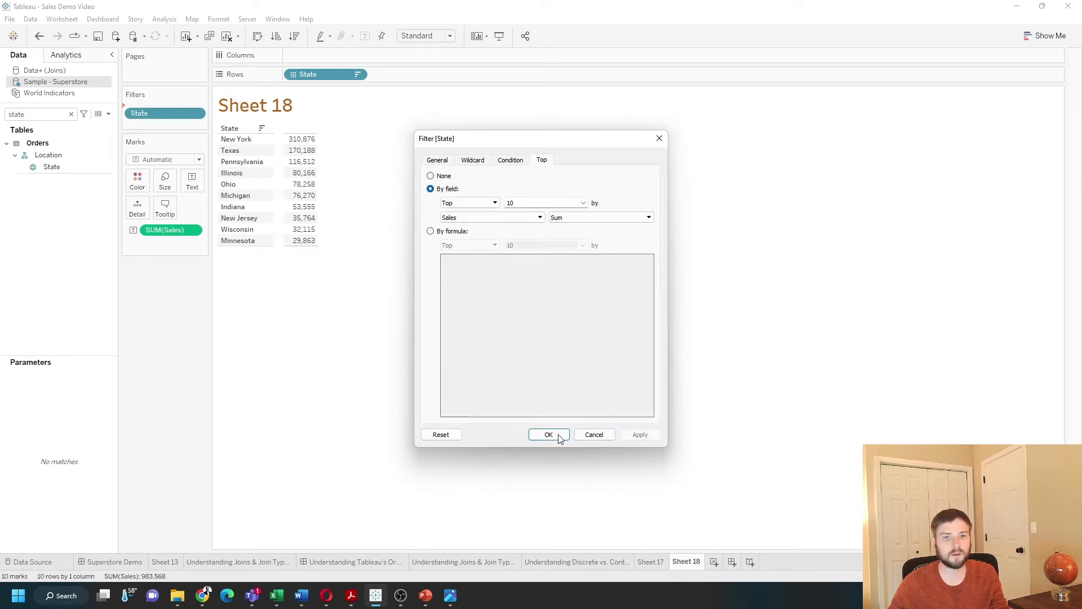
{"action": "left_click", "coordinate": [549, 435]}
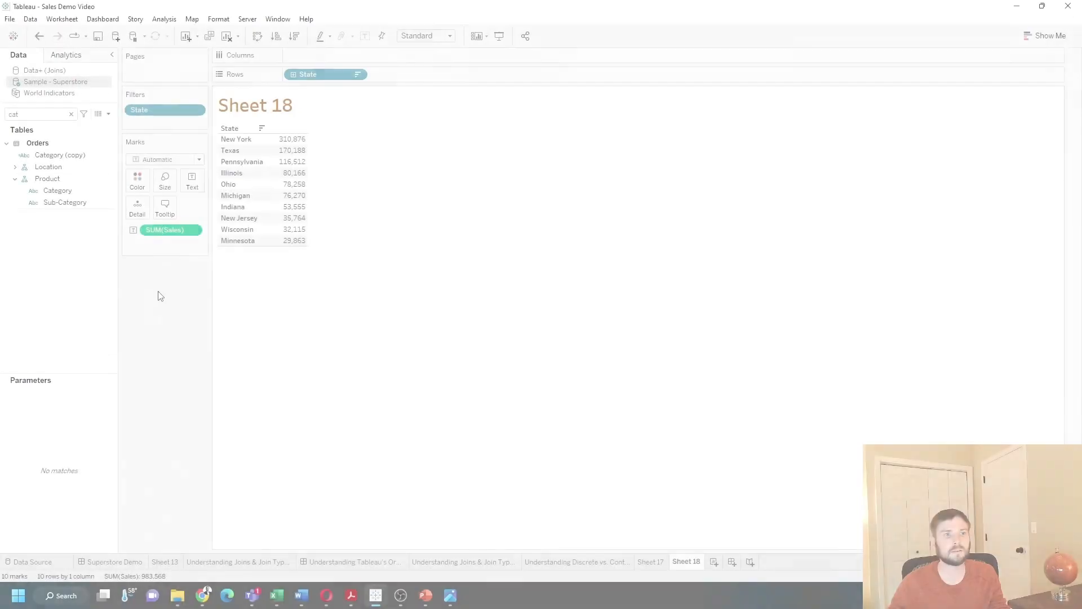
Add a Region filter that keeps only Southeast, and add that filter to context
{"action": "left_click", "coordinate": [20, 114]}
{"action": "key", "text": "BackSpace"}
{"action": "key", "text": "BackSpace"}
{"action": "key", "text": "BackSpace"}
{"action": "type", "text": "reg"}
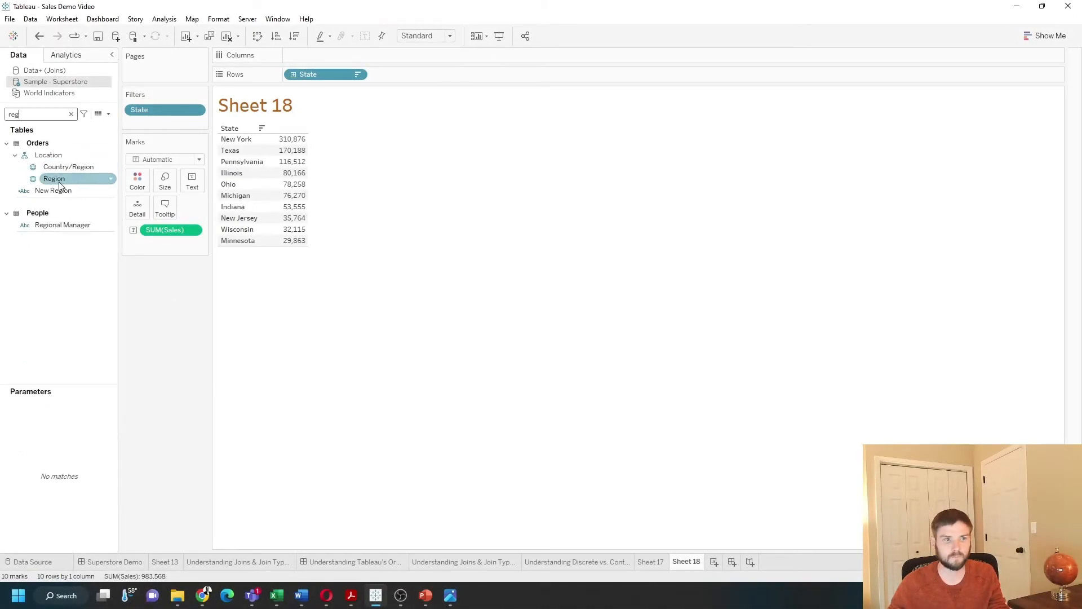
{"action": "left_click_drag", "start_coordinate": [58, 181], "coordinate": [163, 130]}
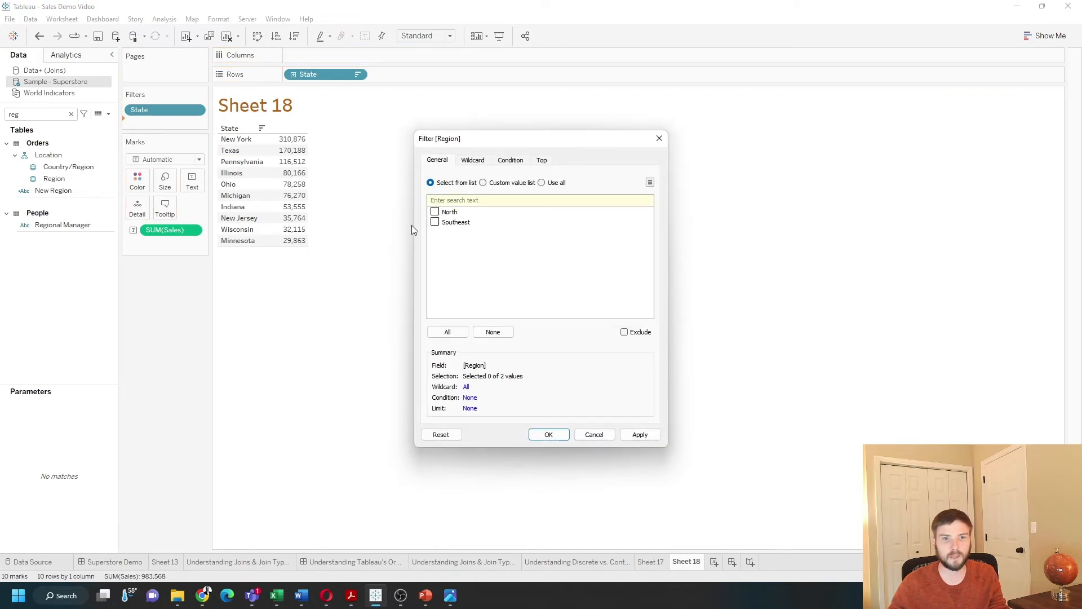
{"action": "left_click", "coordinate": [435, 222]}
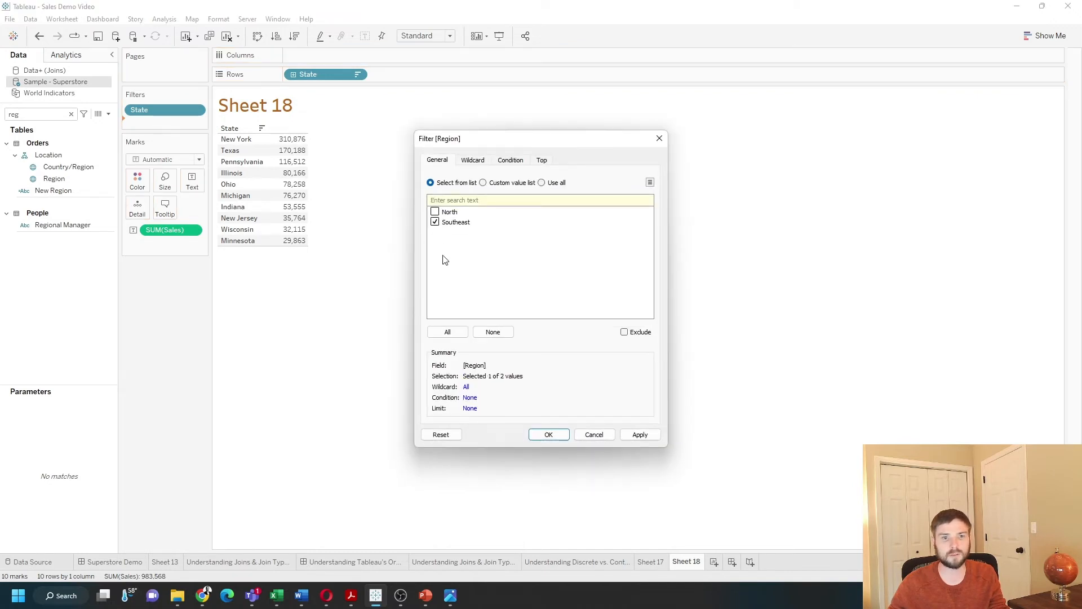
{"action": "left_click", "coordinate": [640, 435]}
{"action": "left_click", "coordinate": [549, 435]}
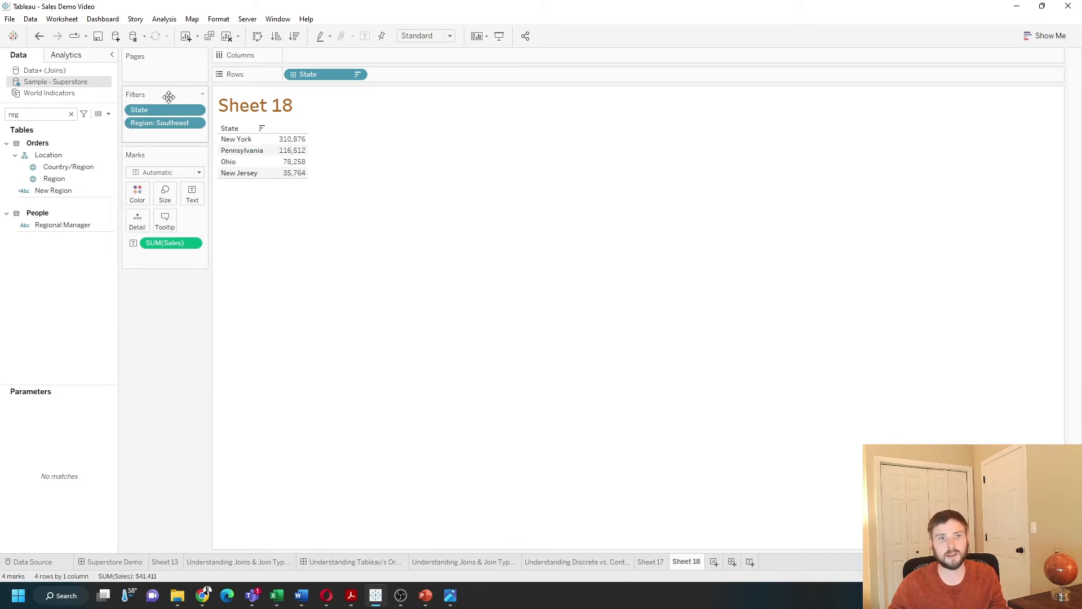
{"action": "left_click", "coordinate": [195, 123]}
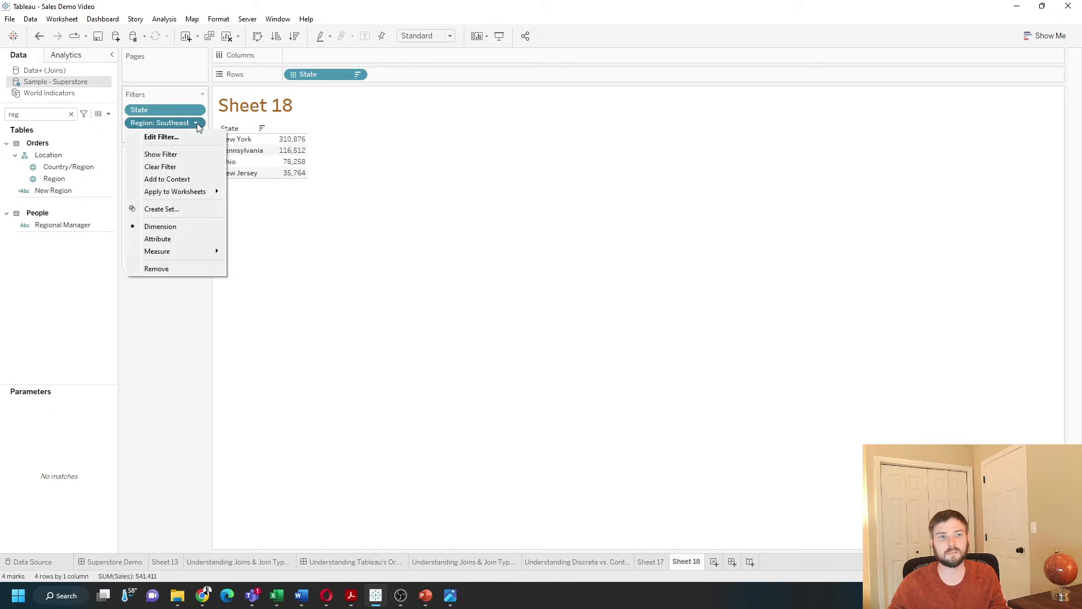
{"action": "left_click", "coordinate": [205, 179]}
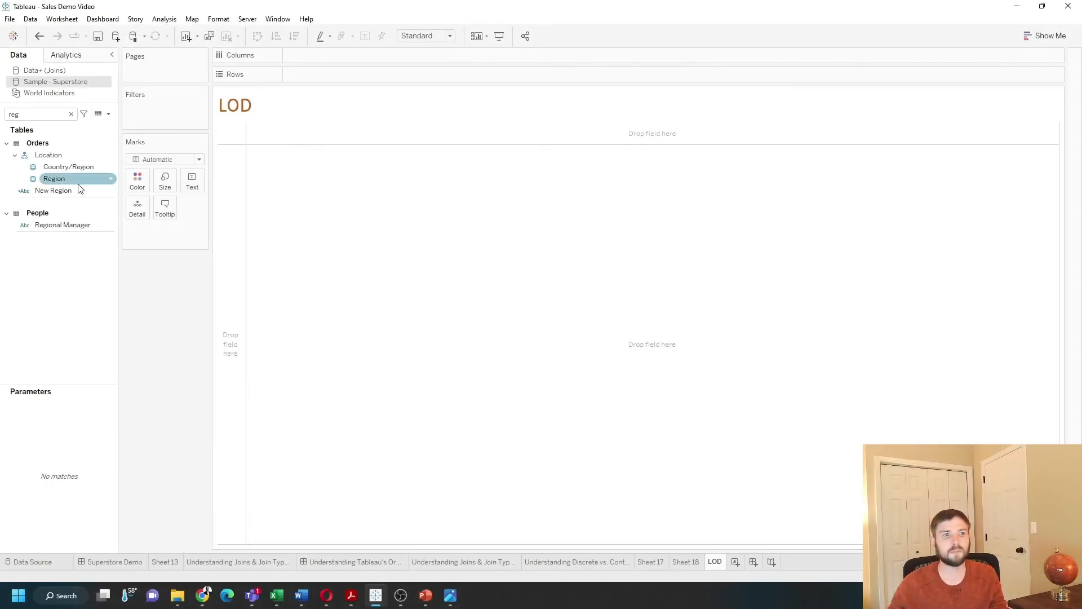
Build a table on the LOD sheet showing Sales by Region and Category in rows
{"action": "left_click_drag", "start_coordinate": [58, 179], "coordinate": [324, 76]}
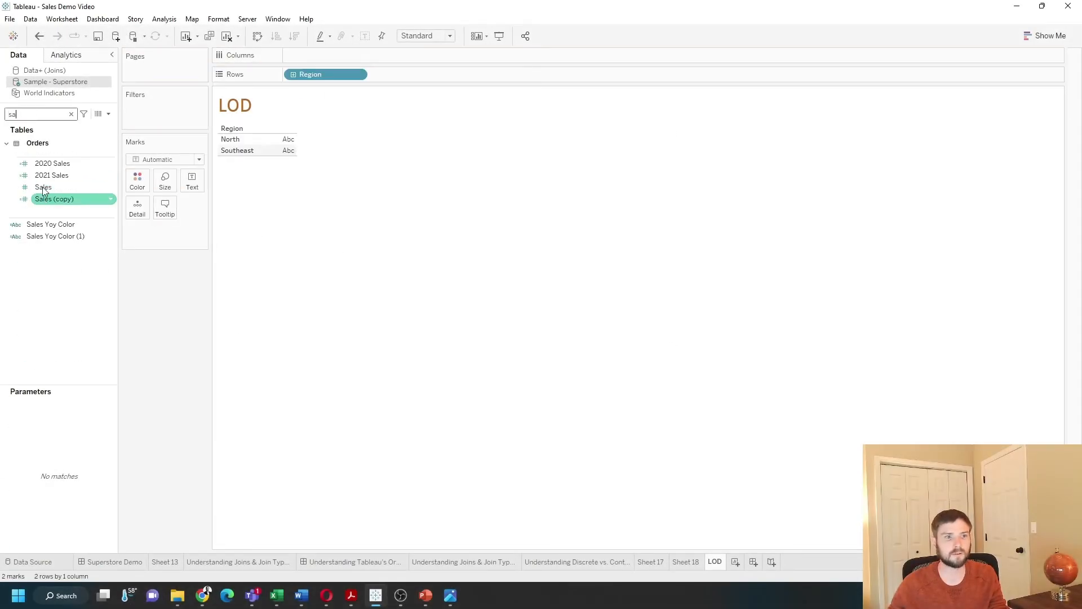
{"action": "left_click_drag", "start_coordinate": [43, 187], "coordinate": [293, 144]}
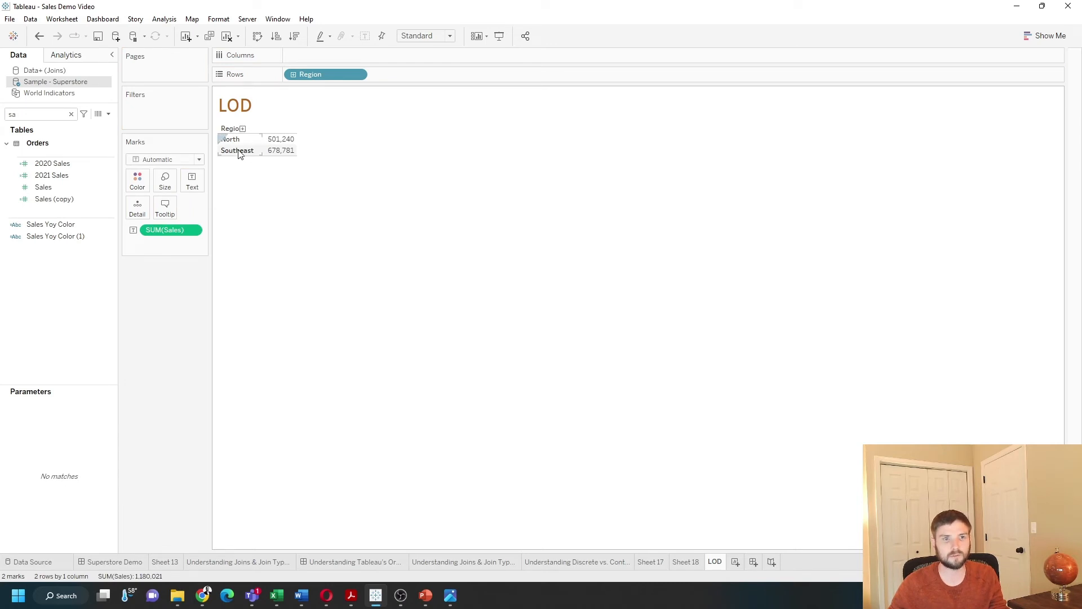
{"action": "double_click", "coordinate": [13, 114]}
{"action": "type", "text": "ca"}
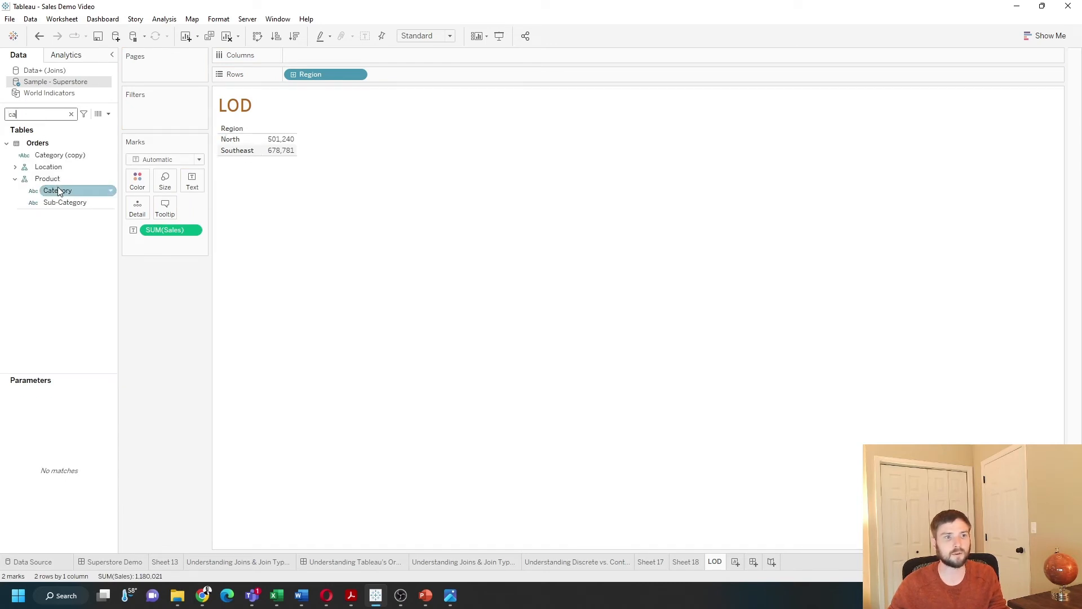
{"action": "left_click_drag", "start_coordinate": [57, 190], "coordinate": [412, 79]}
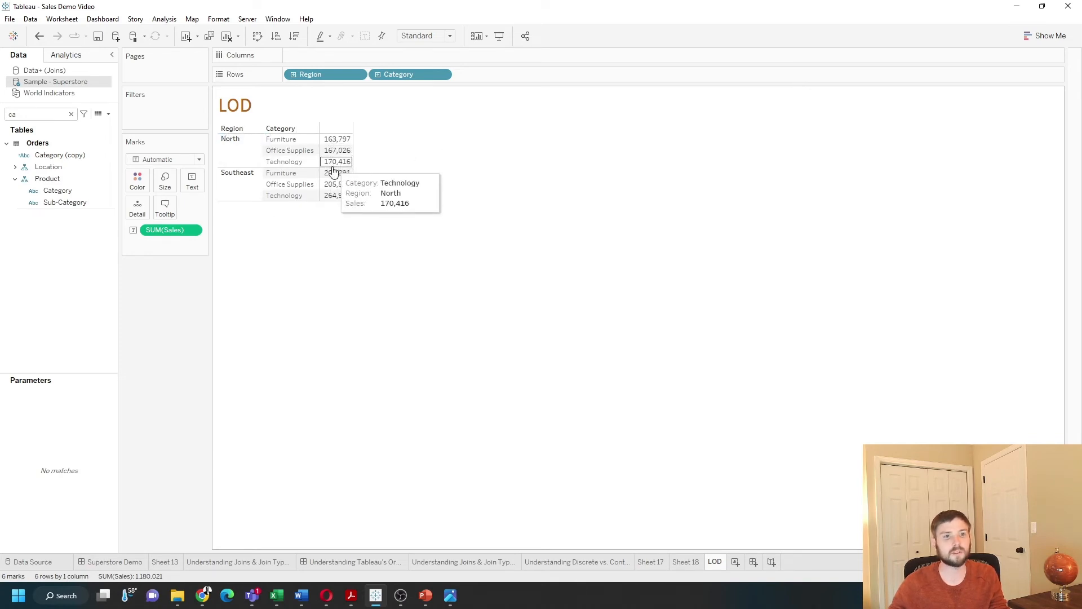
{"action": "mouse_move", "coordinate": [335, 172]}
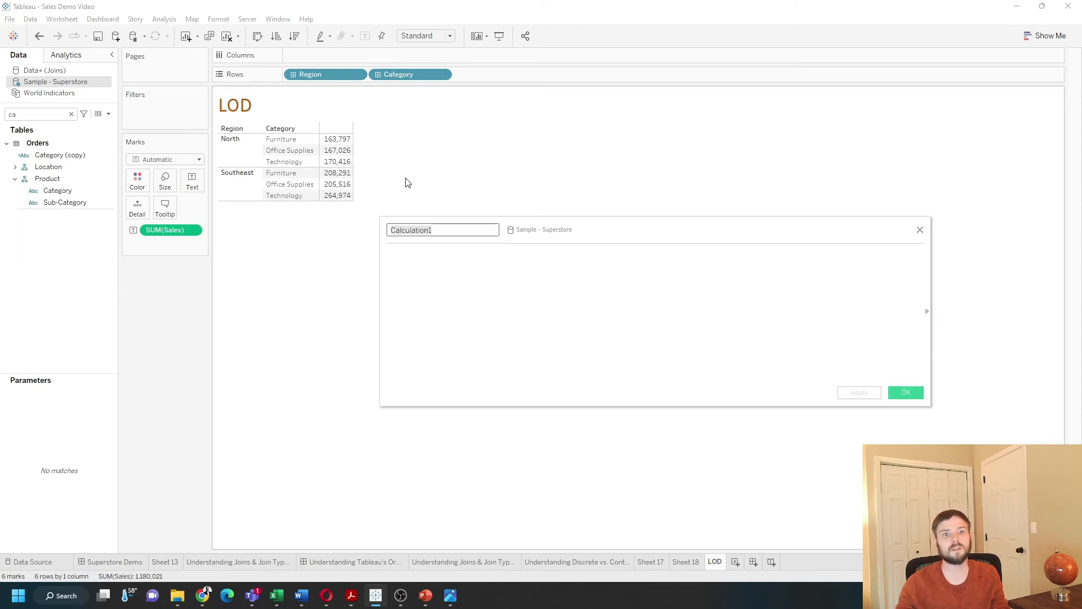
Create the calculated field Fixed with the formula { FIXED [Region]: SUM([Sales])}
{"action": "type", "text": "Fixed"}
{"action": "key", "text": "Tab"}
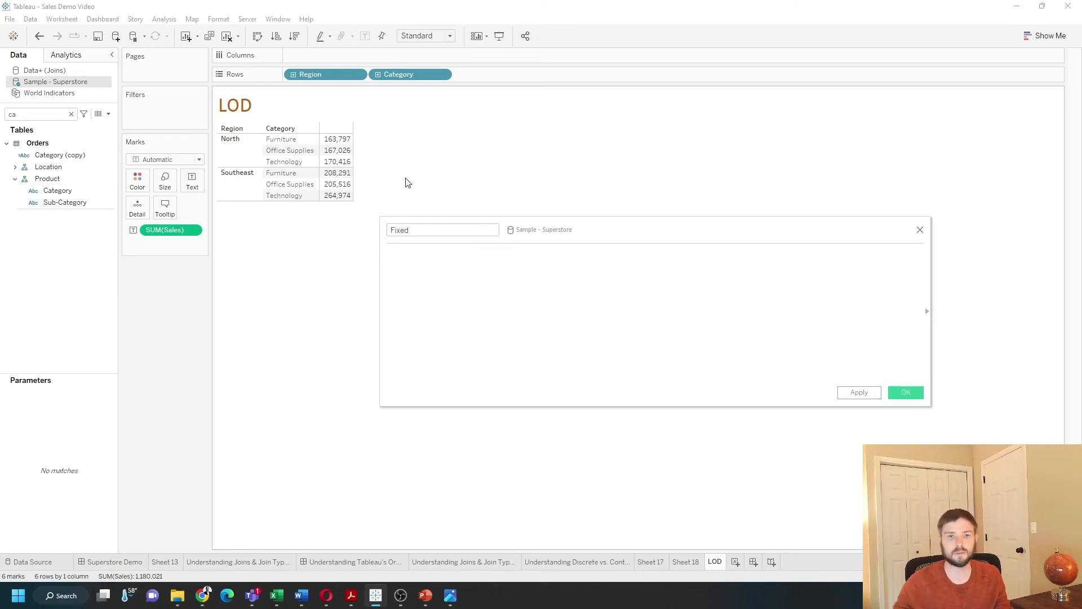
{"action": "type", "text": "{ FIXED"}
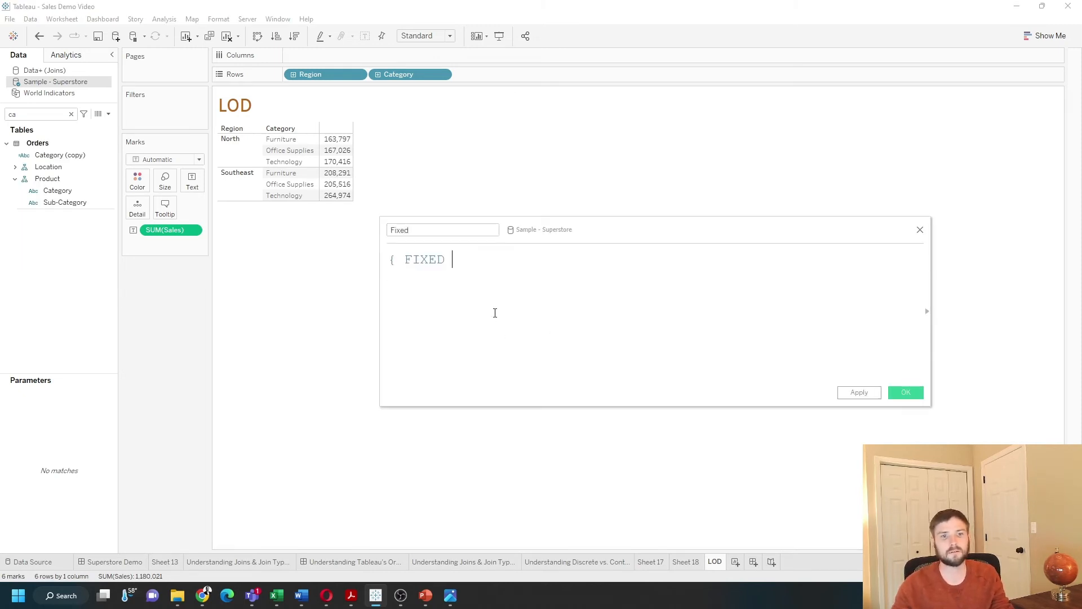
{"action": "left_click_drag", "start_coordinate": [328, 73], "coordinate": [483, 279]}
{"action": "type", "text": ":"}
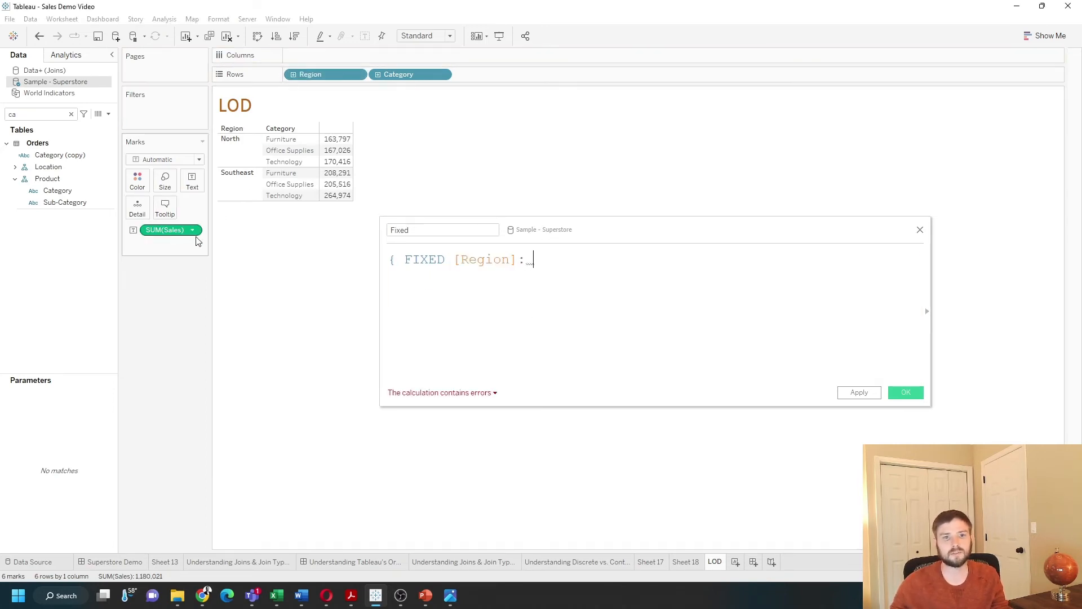
{"action": "left_click_drag", "start_coordinate": [186, 229], "coordinate": [696, 308]}
{"action": "type", "text": "}"}
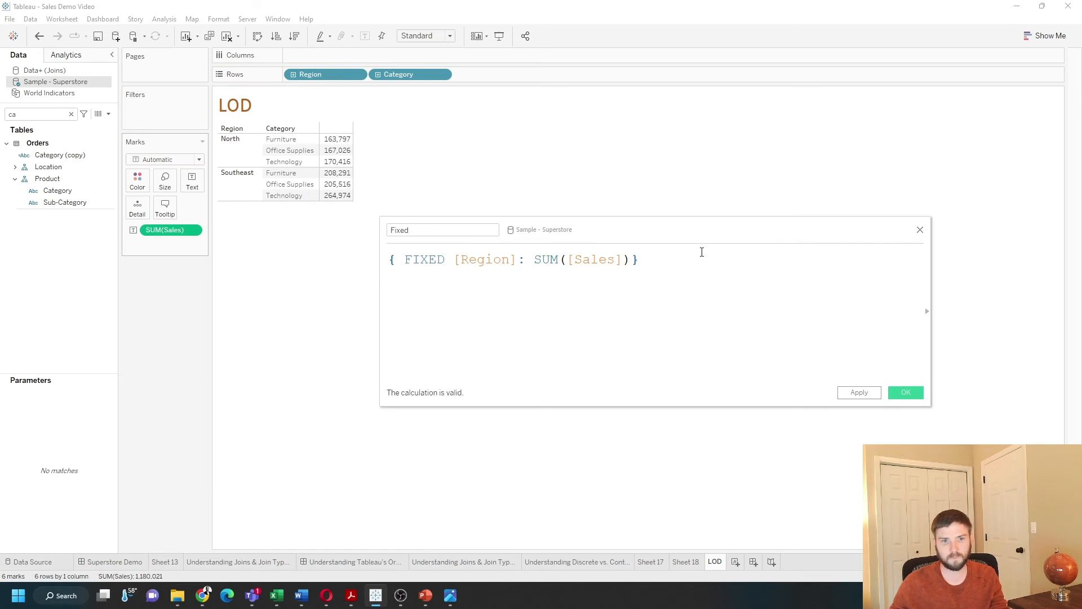
{"action": "left_click", "coordinate": [859, 392]}
{"action": "left_click", "coordinate": [909, 393]}
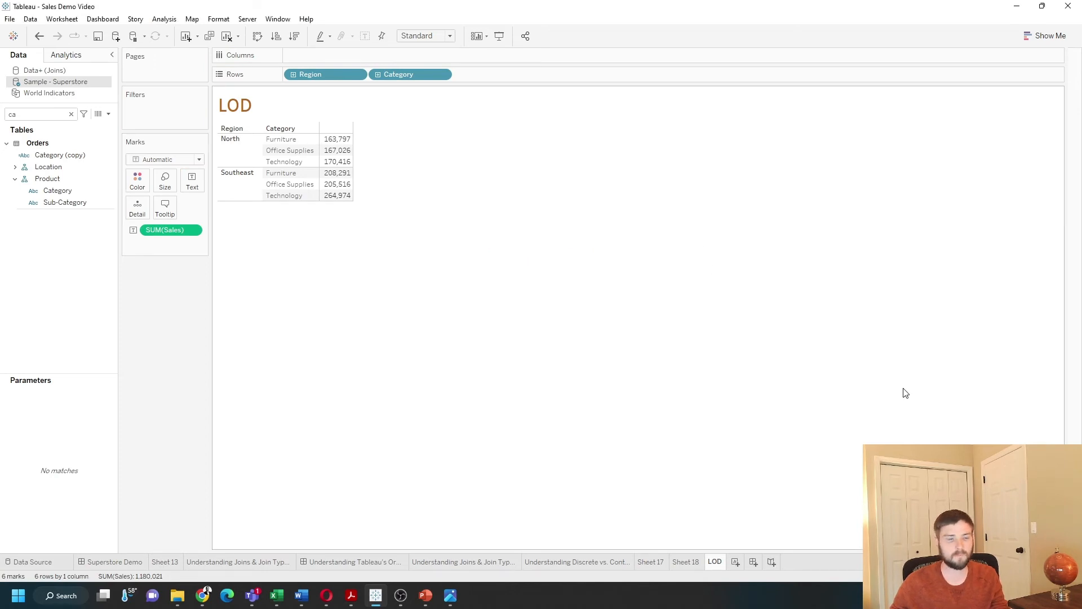
Find the Fixed field and add it to the table as a measure column alongside Sales
{"action": "left_click", "coordinate": [57, 117]}
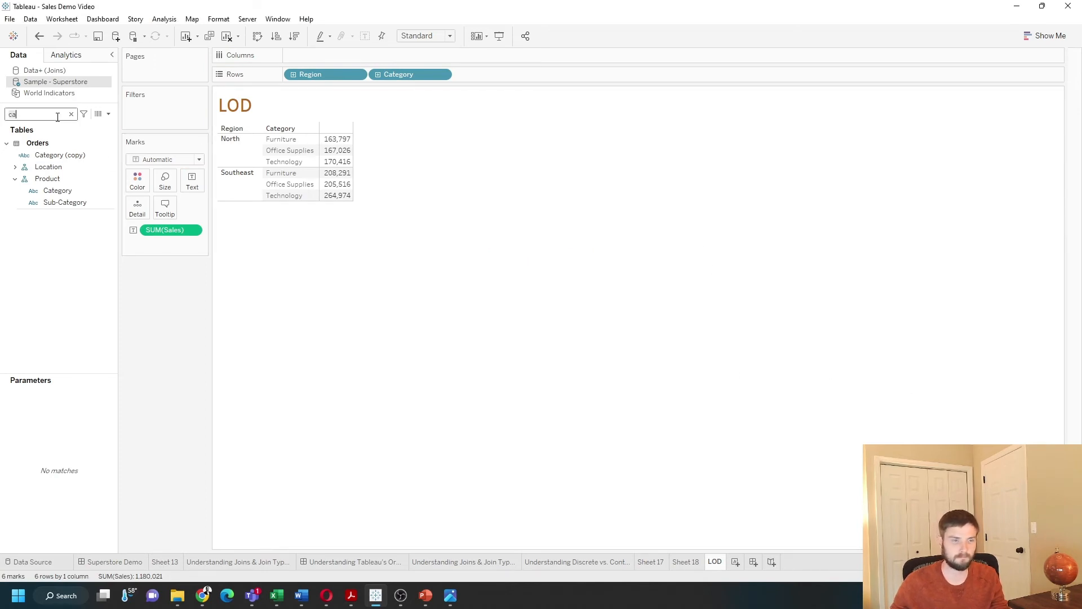
{"action": "key", "text": "BackSpace"}
{"action": "key", "text": "BackSpace"}
{"action": "type", "text": "fix"}
{"action": "left_click_drag", "start_coordinate": [43, 164], "coordinate": [337, 160]}
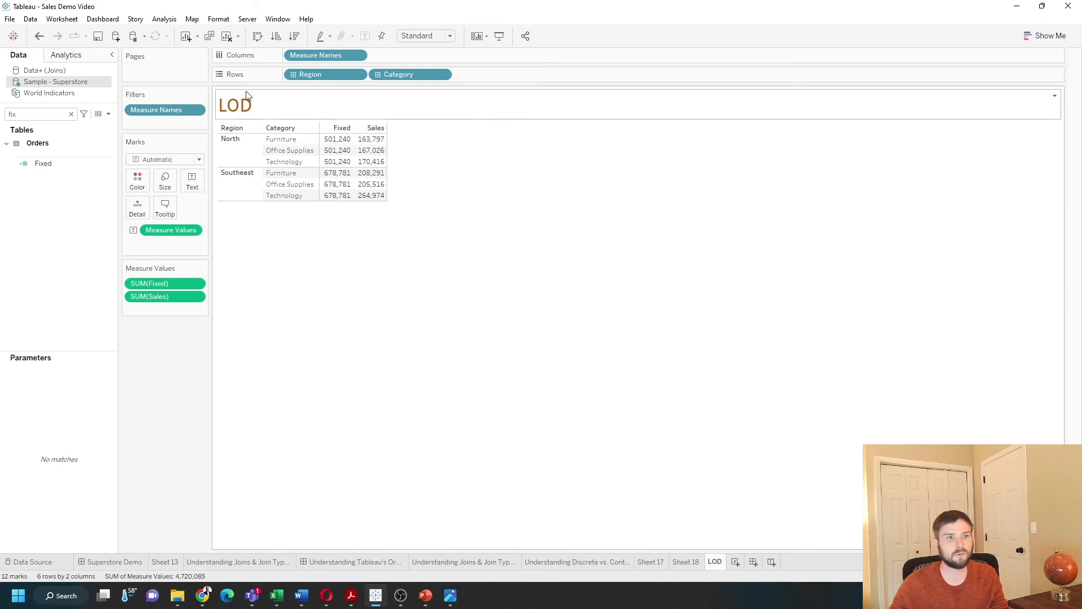
Add a Category filter that leaves out Furniture and keeps Office Supplies and Technology
{"action": "double_click", "coordinate": [23, 114]}
{"action": "type", "text": "cat"}
{"action": "left_click_drag", "start_coordinate": [58, 191], "coordinate": [155, 126]}
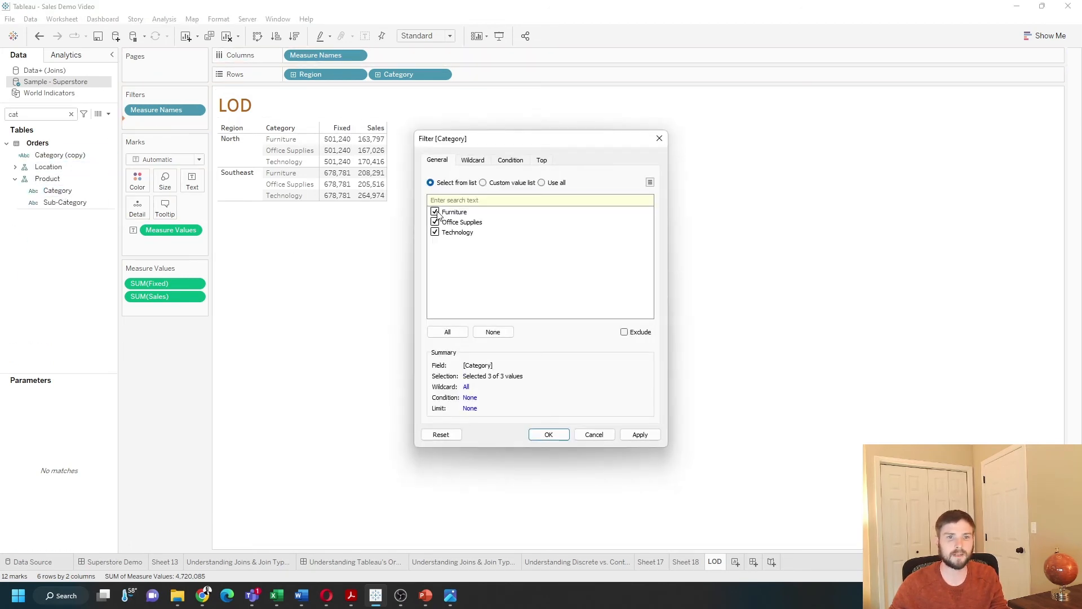
{"action": "left_click", "coordinate": [641, 436]}
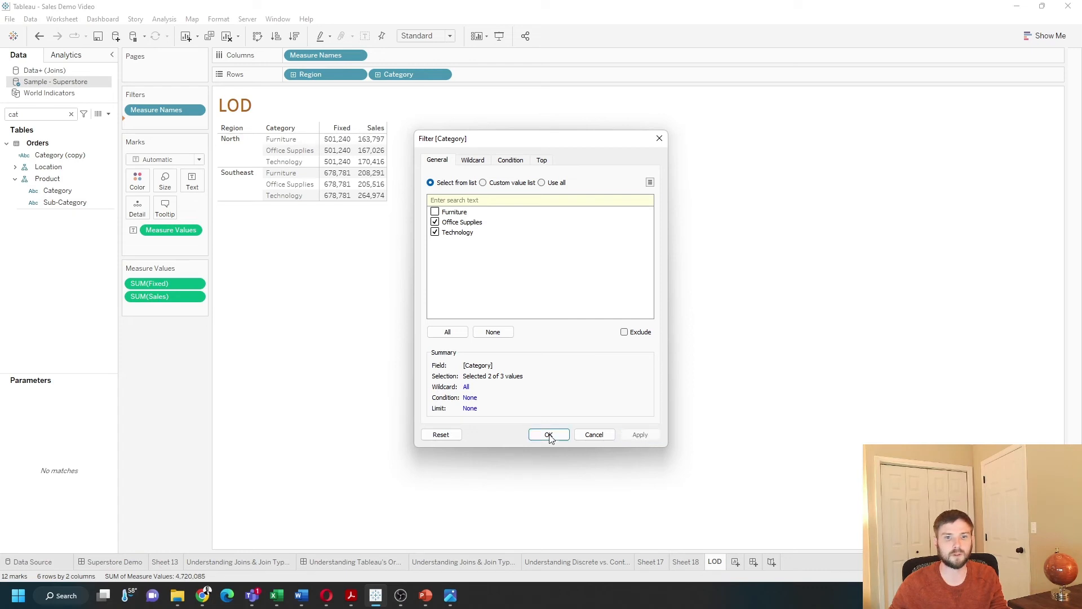
{"action": "left_click", "coordinate": [550, 435]}
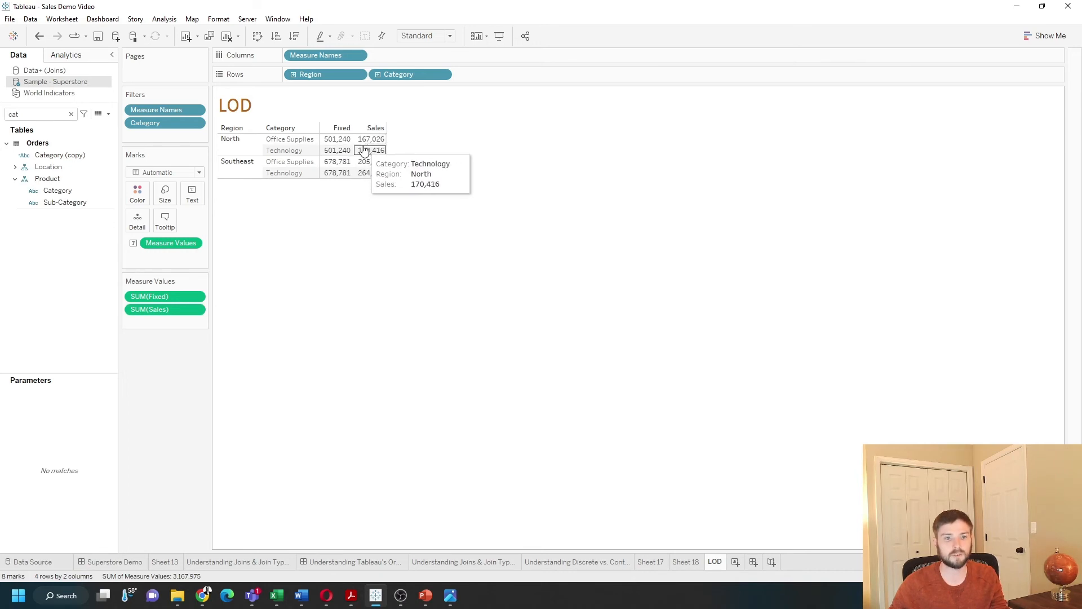
Check the order of operations diagram, return to the LOD sheet and add the Category filter to context
{"action": "left_click", "coordinate": [370, 561]}
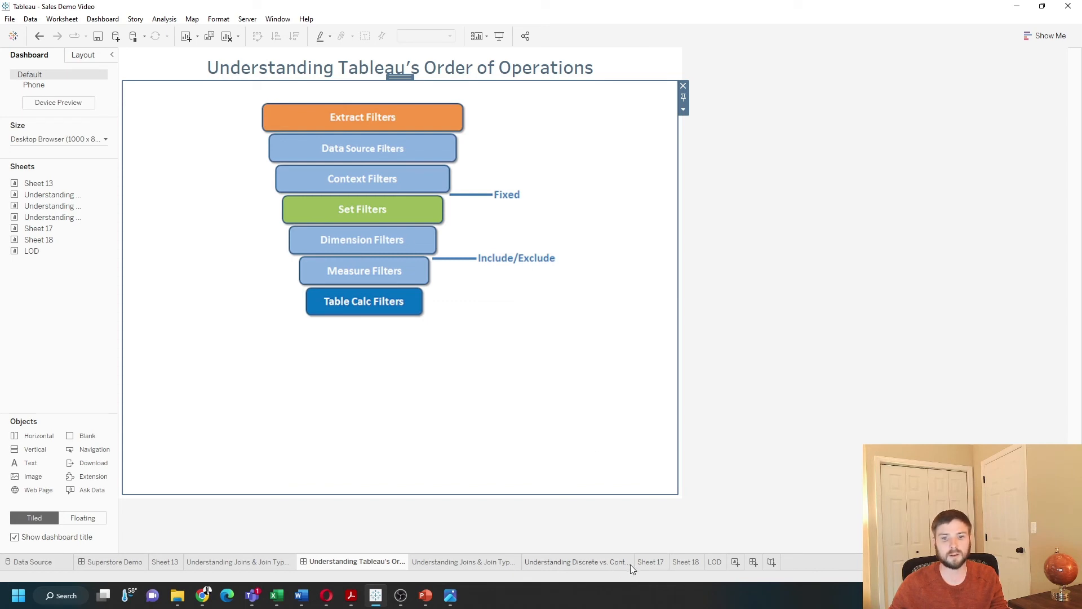
{"action": "left_click", "coordinate": [713, 562]}
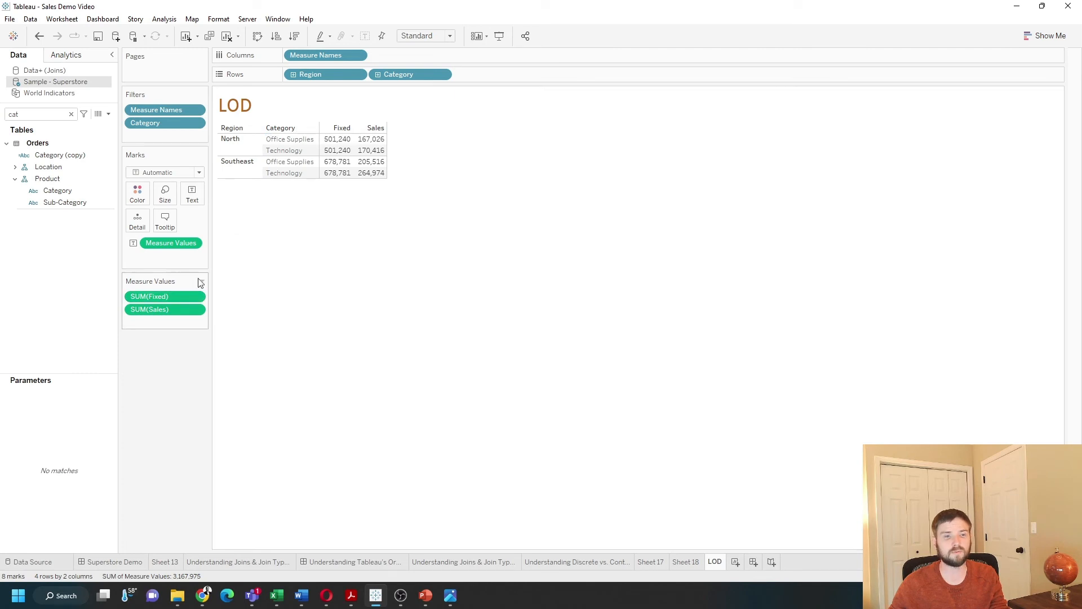
{"action": "left_click", "coordinate": [196, 124]}
{"action": "left_click", "coordinate": [186, 191]}
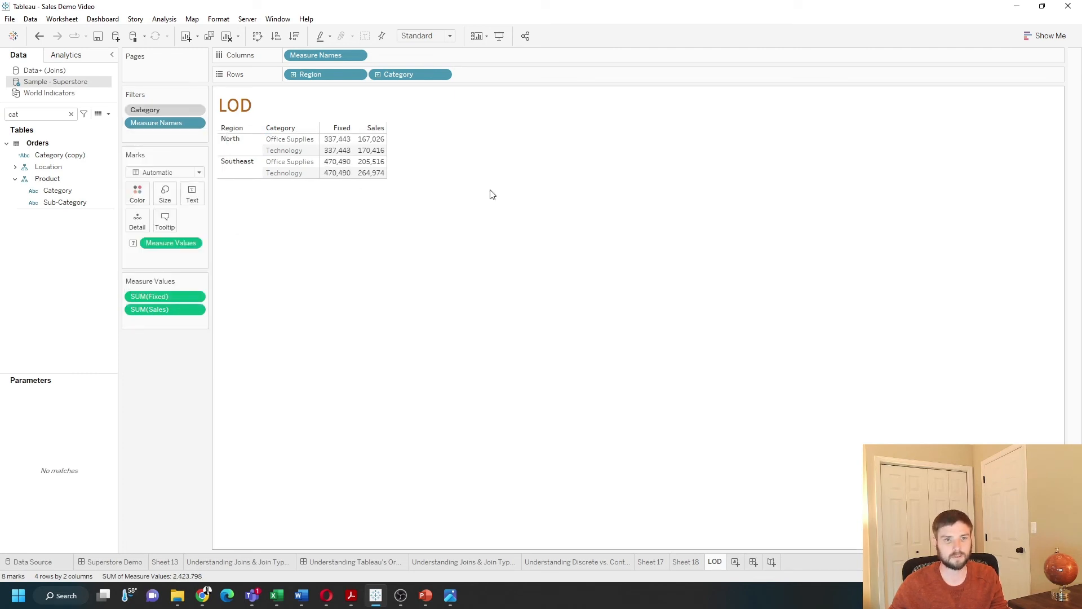
{"action": "mouse_move", "coordinate": [340, 142]}
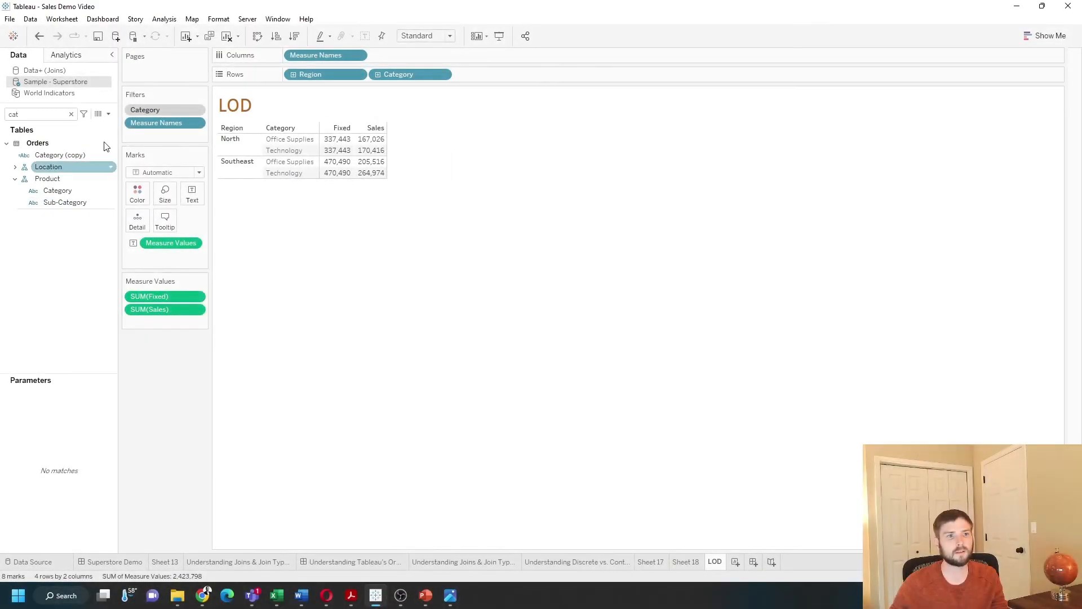
Create the calculated field Exclude with the formula { EXCLUDE [Category]: SUM([Sales])}
{"action": "left_click", "coordinate": [108, 116]}
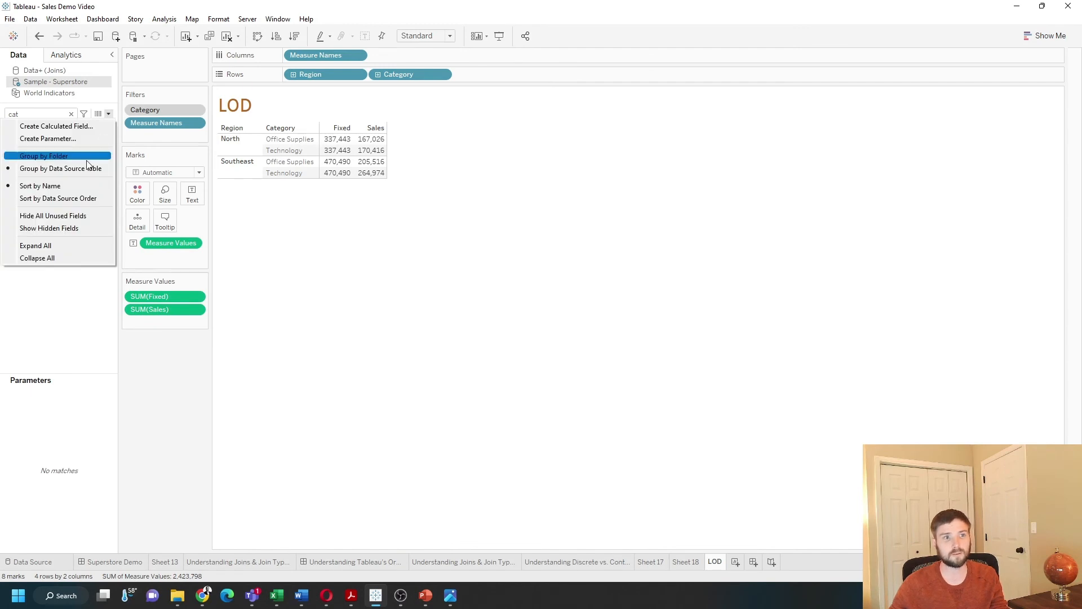
{"action": "left_click", "coordinate": [86, 131]}
{"action": "type", "text": "Exc"}
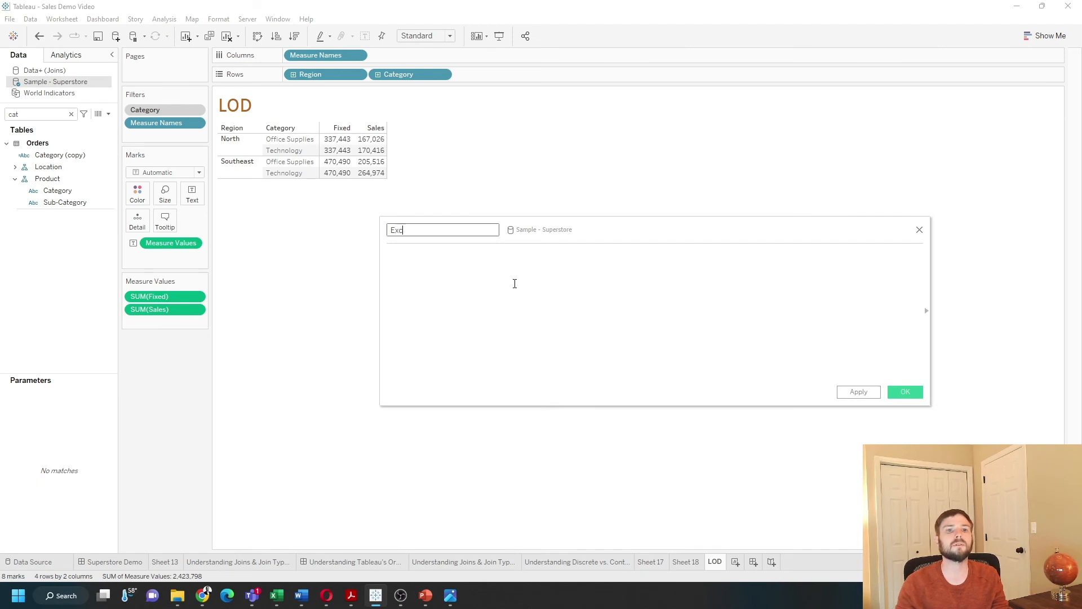
{"action": "type", "text": "lude"}
{"action": "left_click", "coordinate": [514, 284]}
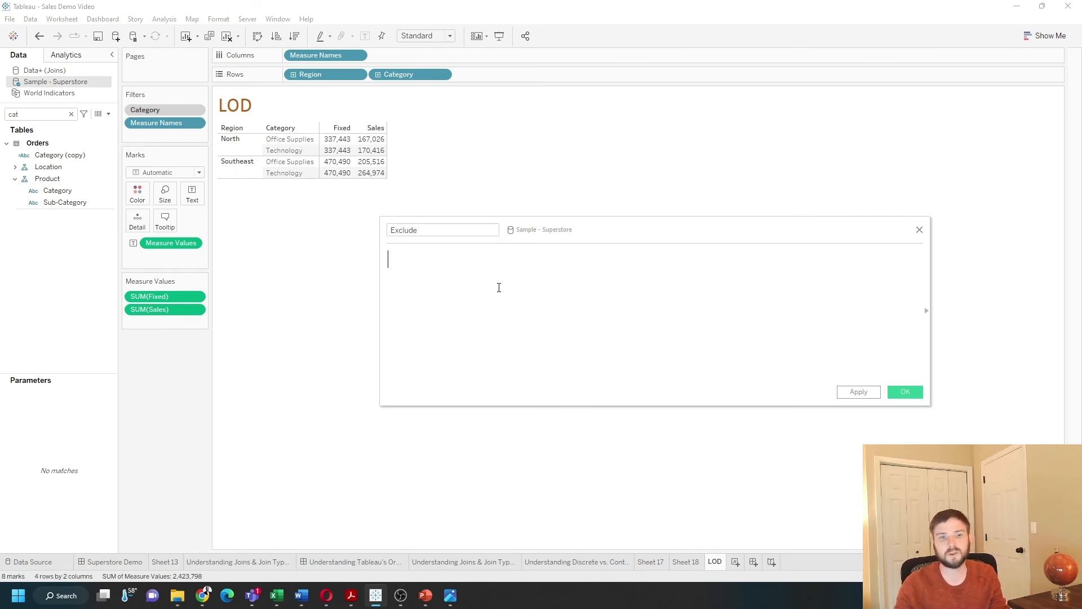
{"action": "type", "text": "excl"}
{"action": "key", "text": "Return"}
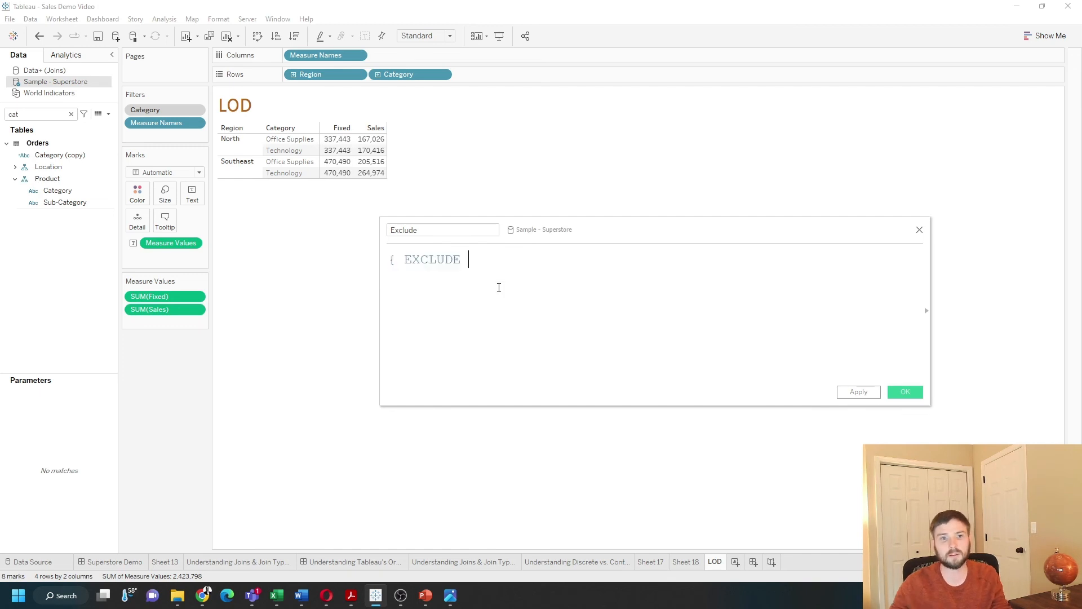
{"action": "type", "text": "[cat"}
{"action": "key", "text": "Return"}
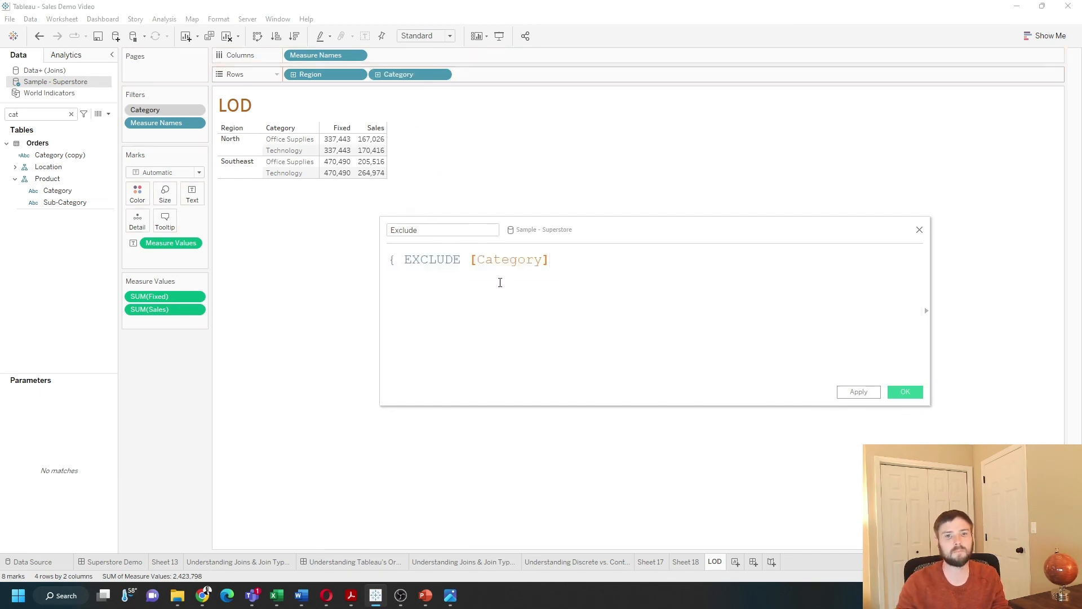
{"action": "type", "text": ":"}
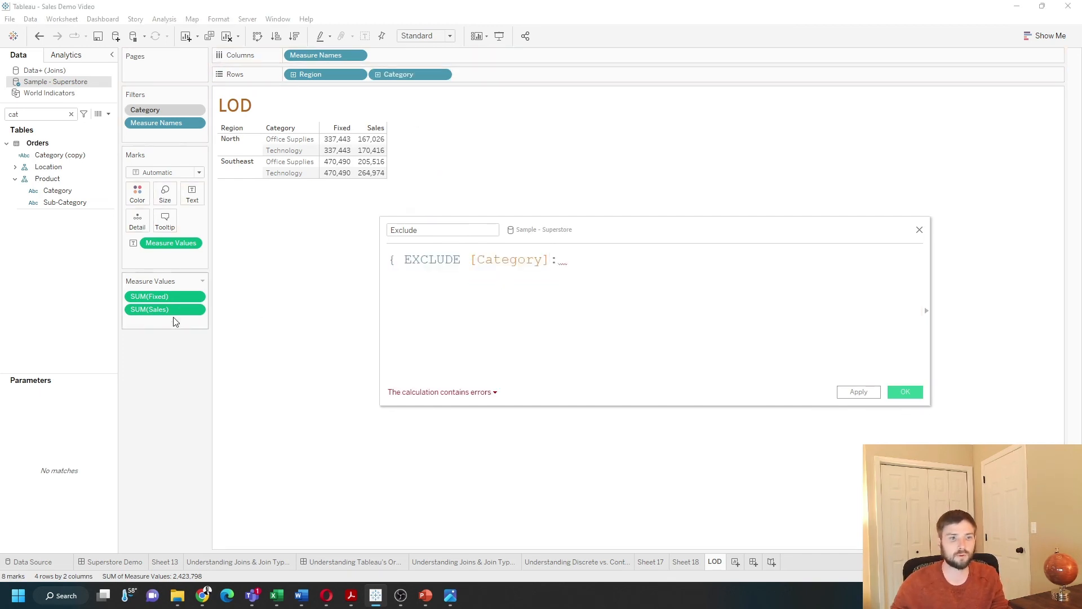
{"action": "left_click_drag", "start_coordinate": [169, 311], "coordinate": [571, 297]}
{"action": "type", "text": "}"}
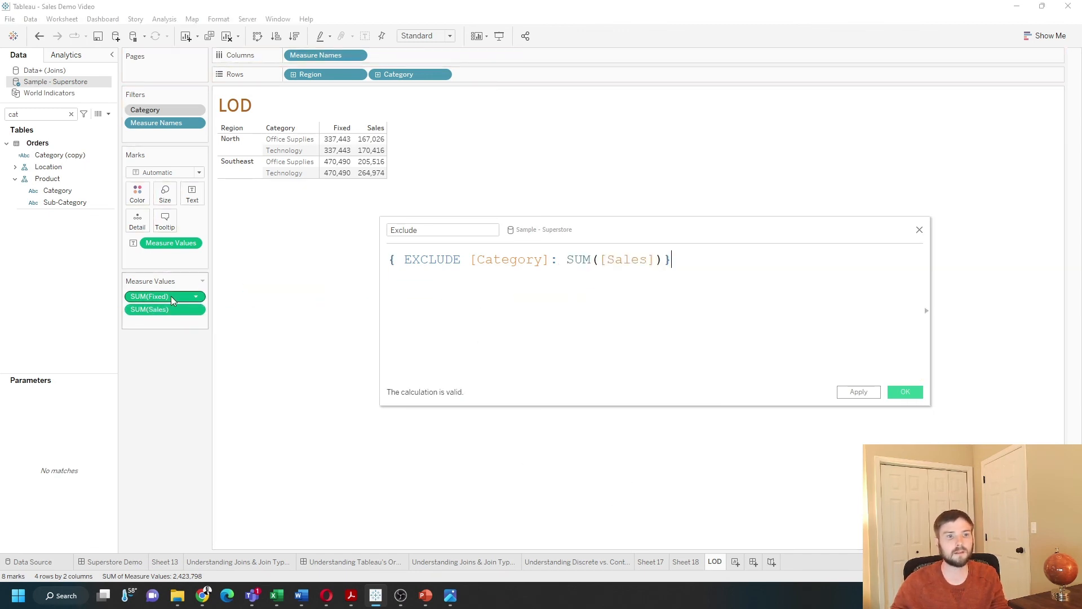
{"action": "left_click", "coordinate": [869, 390]}
{"action": "left_click", "coordinate": [904, 392]}
Find the Exclude field and add it to the measure values after Sales
{"action": "double_click", "coordinate": [13, 114]}
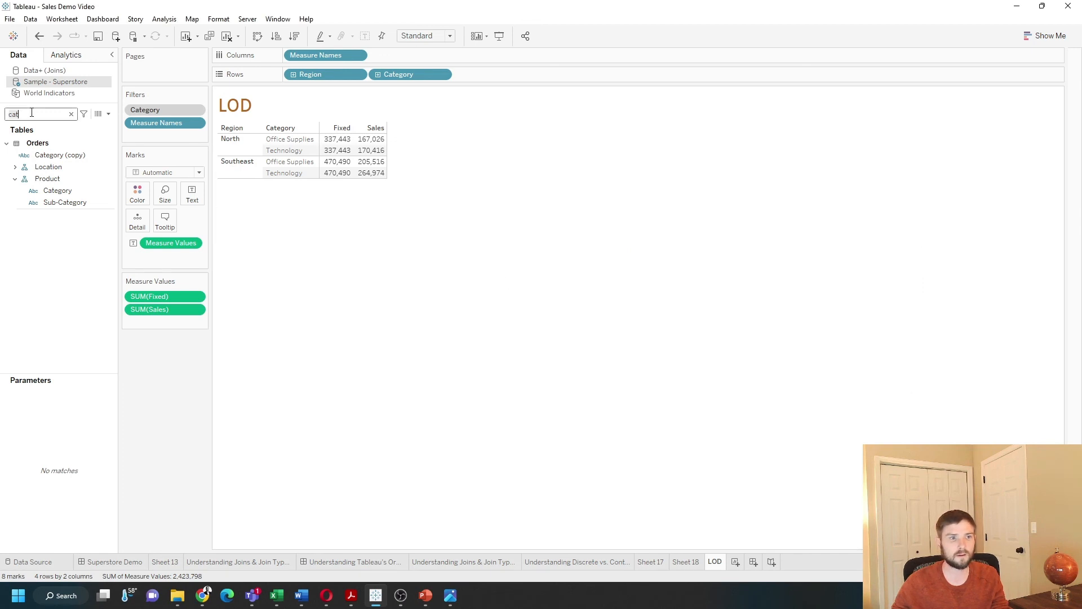
{"action": "type", "text": "exc"}
{"action": "left_click_drag", "start_coordinate": [45, 152], "coordinate": [164, 323]}
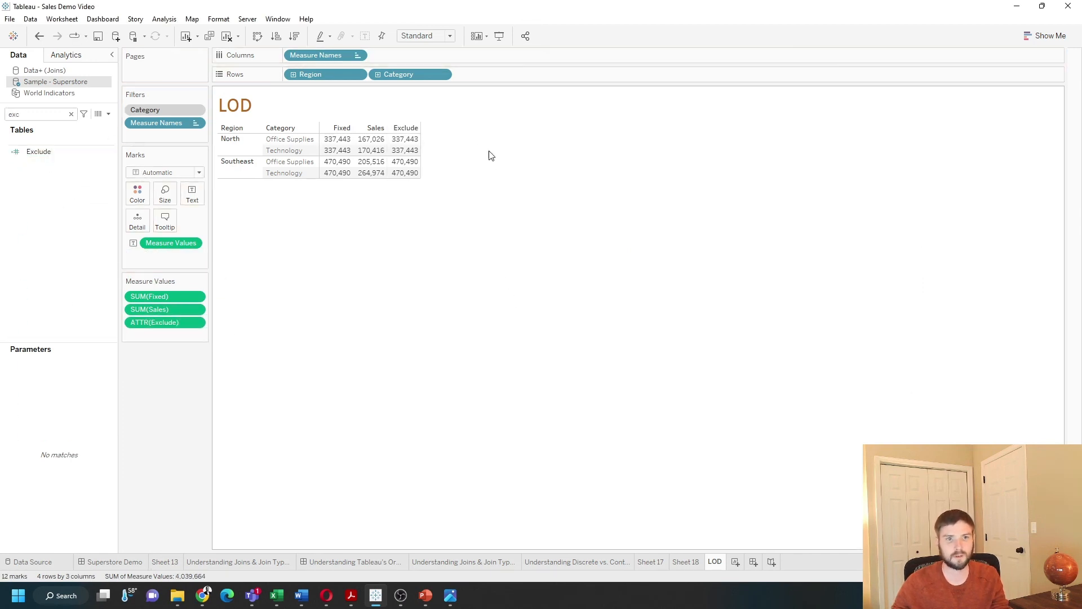
{"action": "mouse_move", "coordinate": [412, 153]}
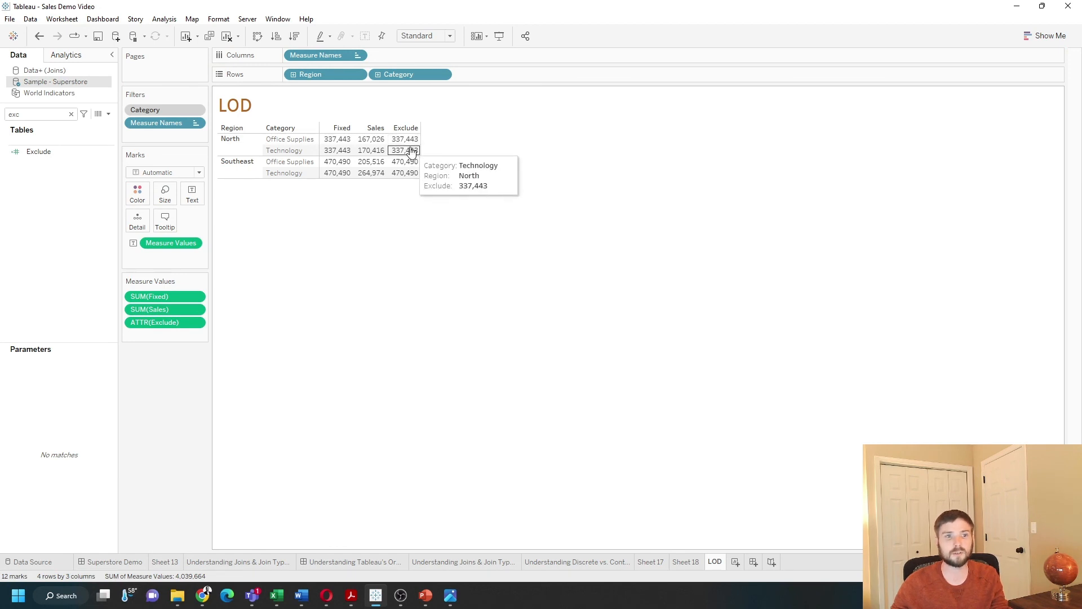
Remove the Category filter from context, compare the Fixed and Exclude columns, and return to the order of operations dashboard
{"action": "left_click", "coordinate": [195, 110]}
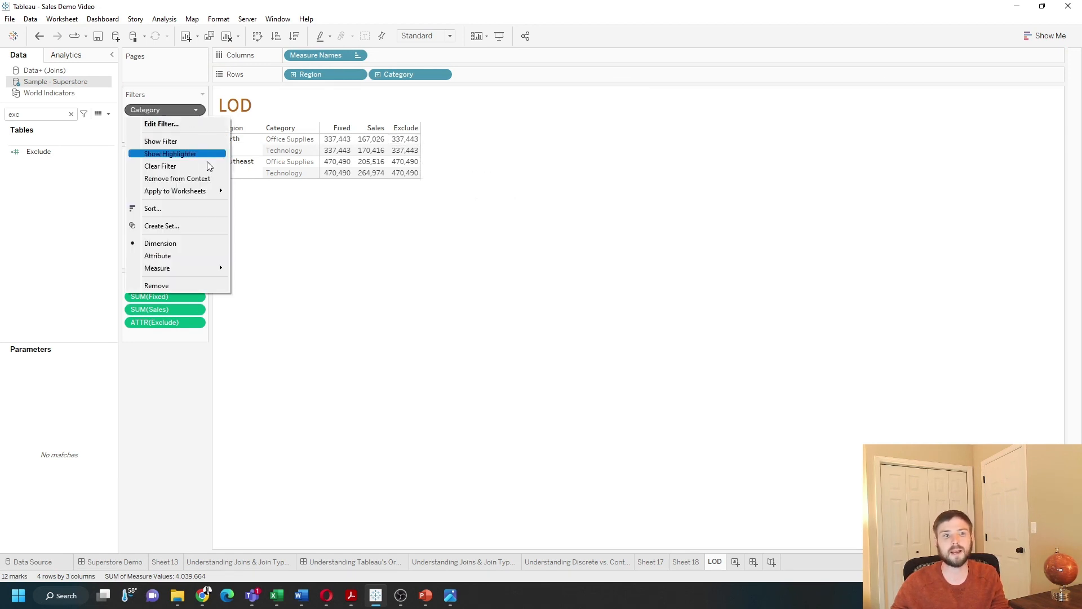
{"action": "left_click", "coordinate": [212, 182]}
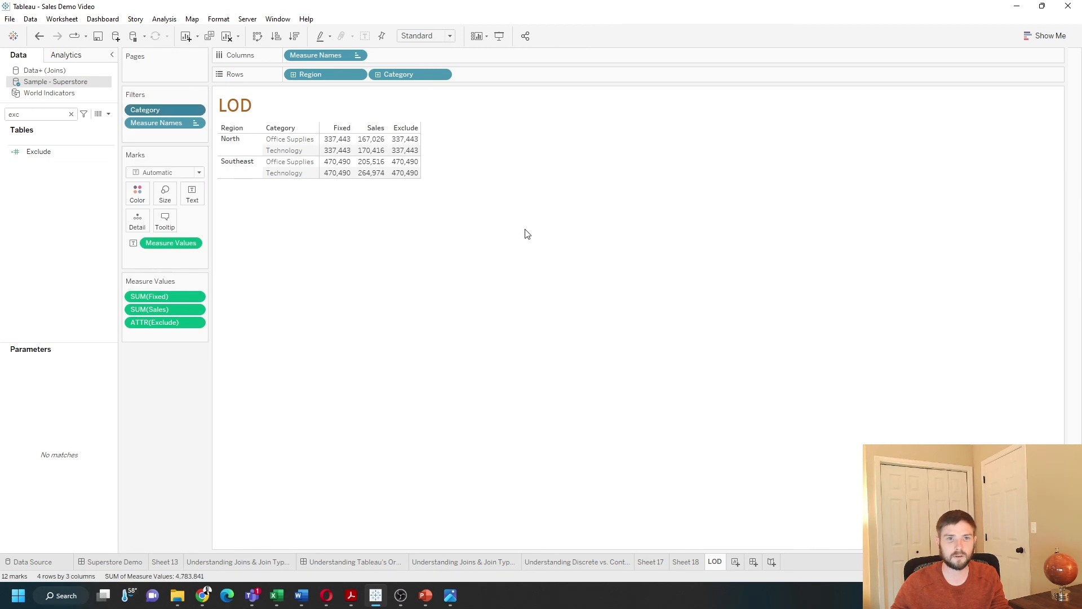
{"action": "mouse_move", "coordinate": [408, 142]}
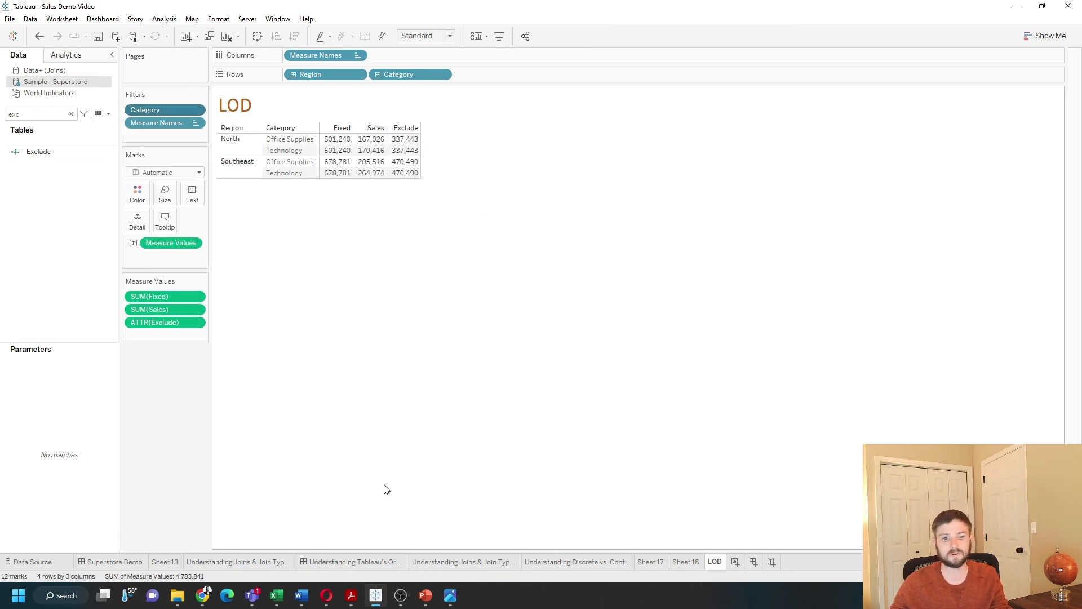
{"action": "left_click", "coordinate": [380, 561]}
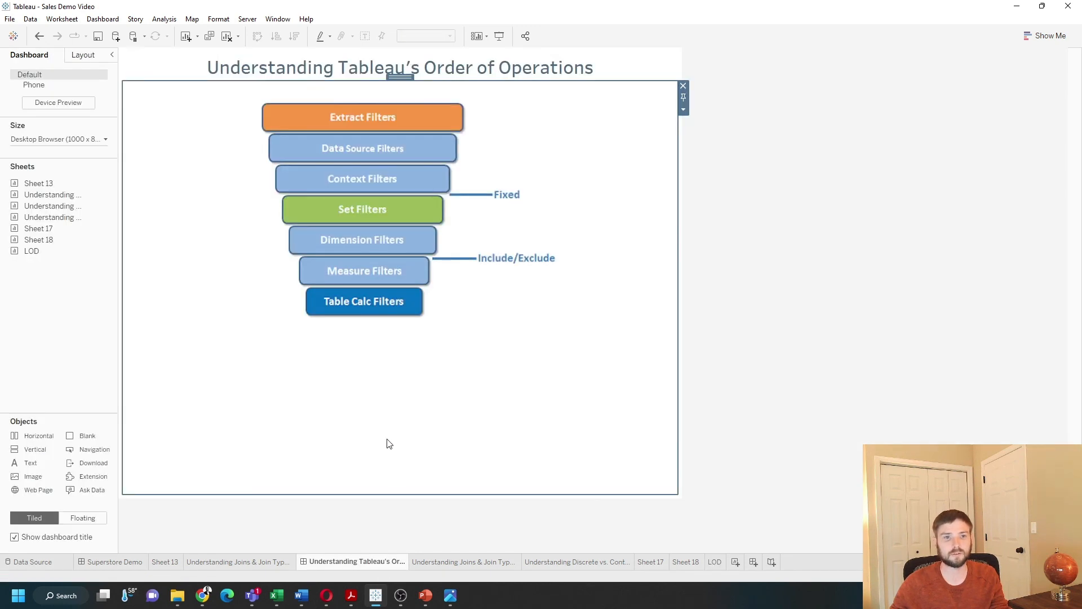